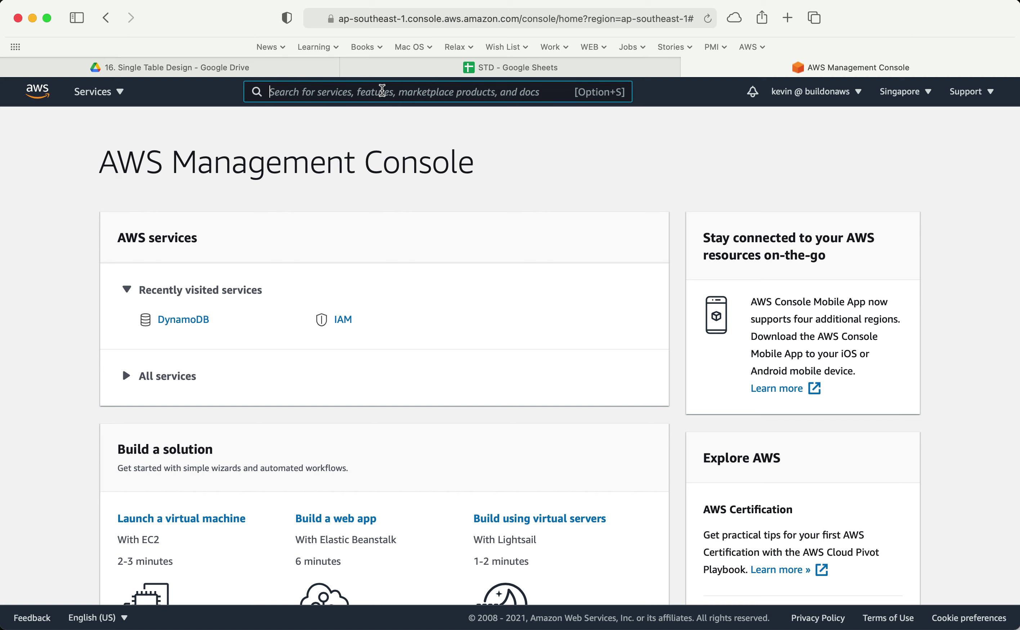
# Step: Find the DynamoDB service and open its list of tables
pyautogui.write('dynamodb')
pyautogui.moveTo(343, 203)
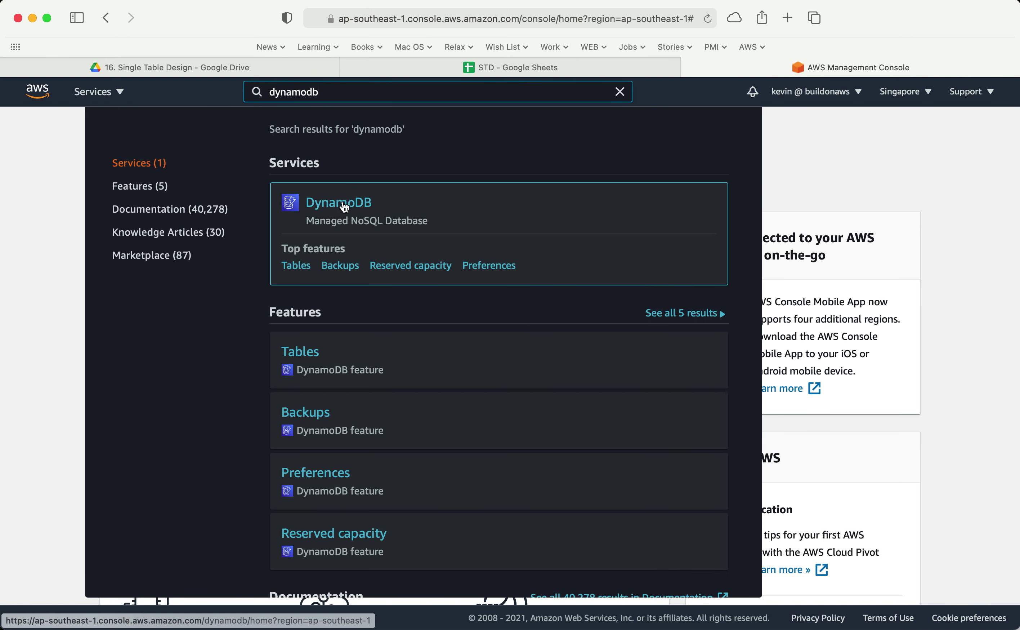
pyautogui.click(344, 204)
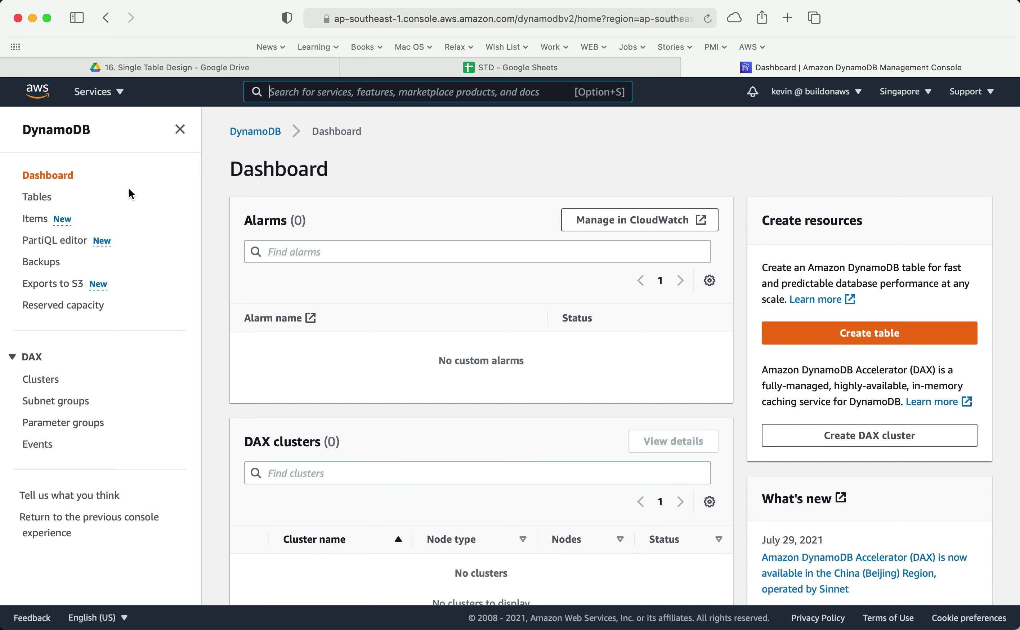
pyautogui.click(44, 200)
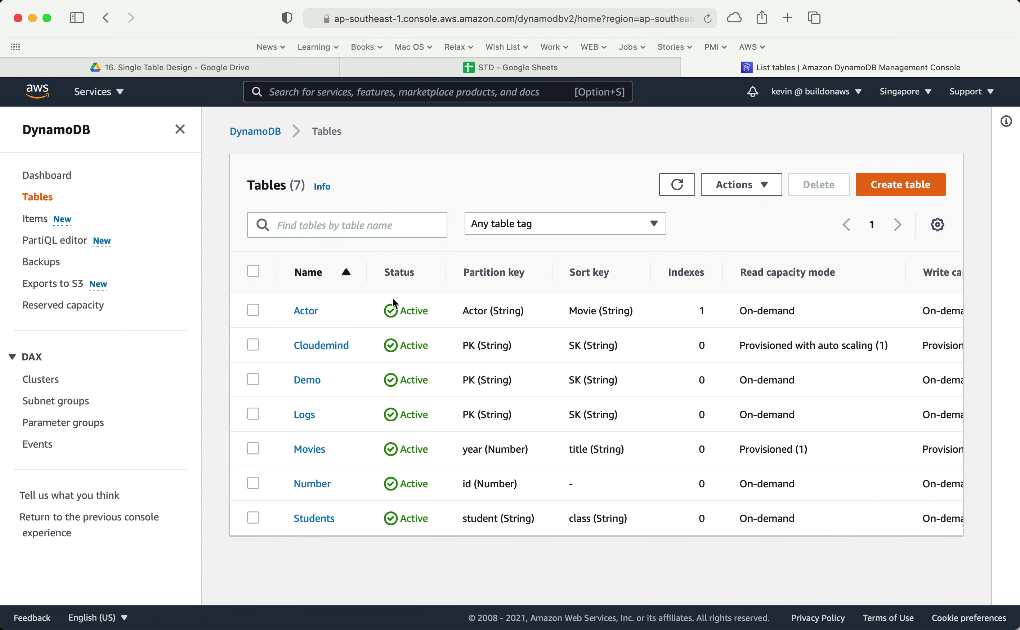
# Step: Open the DynamoDB tables of the Asia Pacific (Sydney) region in a separate browser tab and dismiss the new-console announcement
pyautogui.click(904, 93)
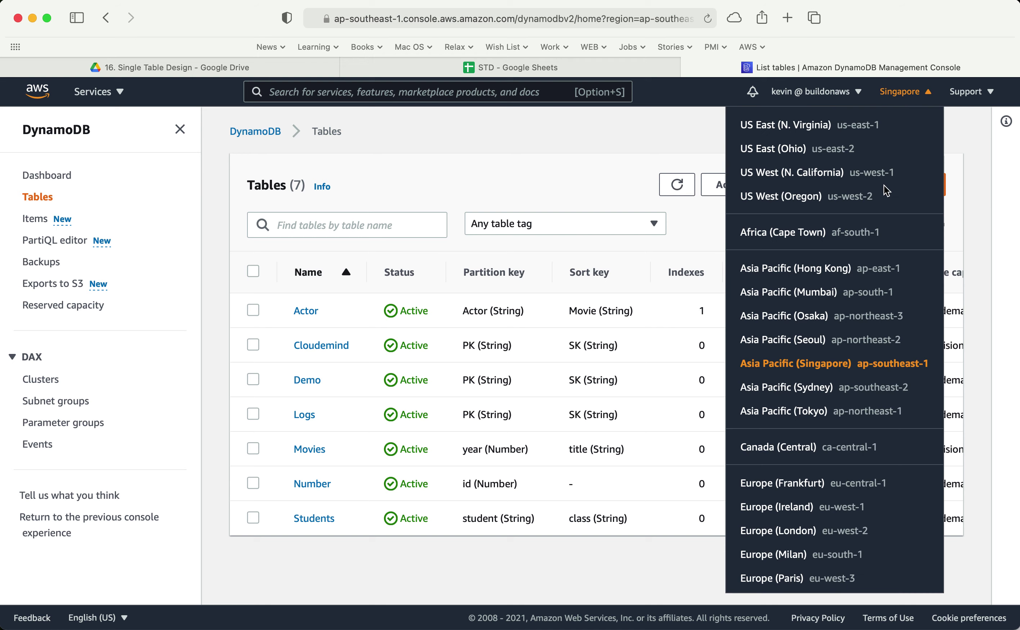
pyautogui.rightClick(792, 392)
pyautogui.click(809, 393)
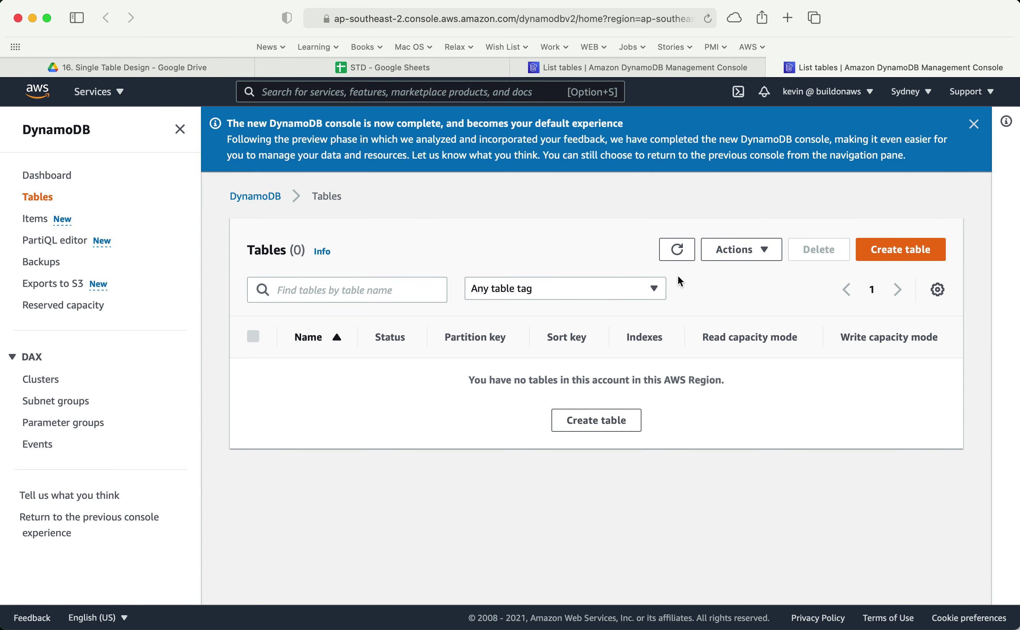
pyautogui.click(974, 124)
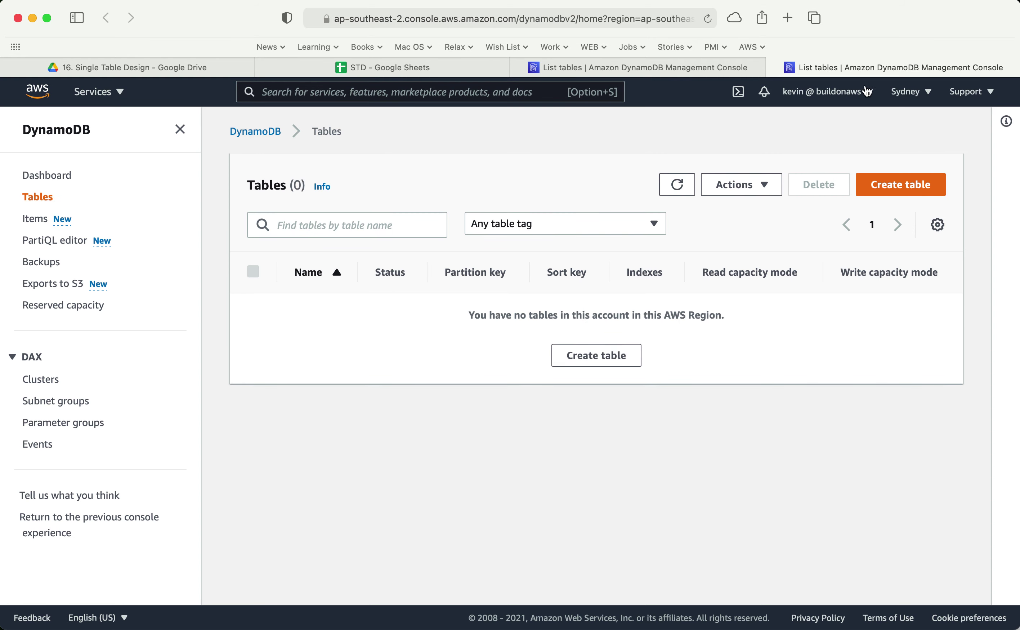
# Step: Compare the table lists of the Singapore and Sydney regions and check the number of tables in Singapore
pyautogui.click(707, 67)
pyautogui.click(476, 203)
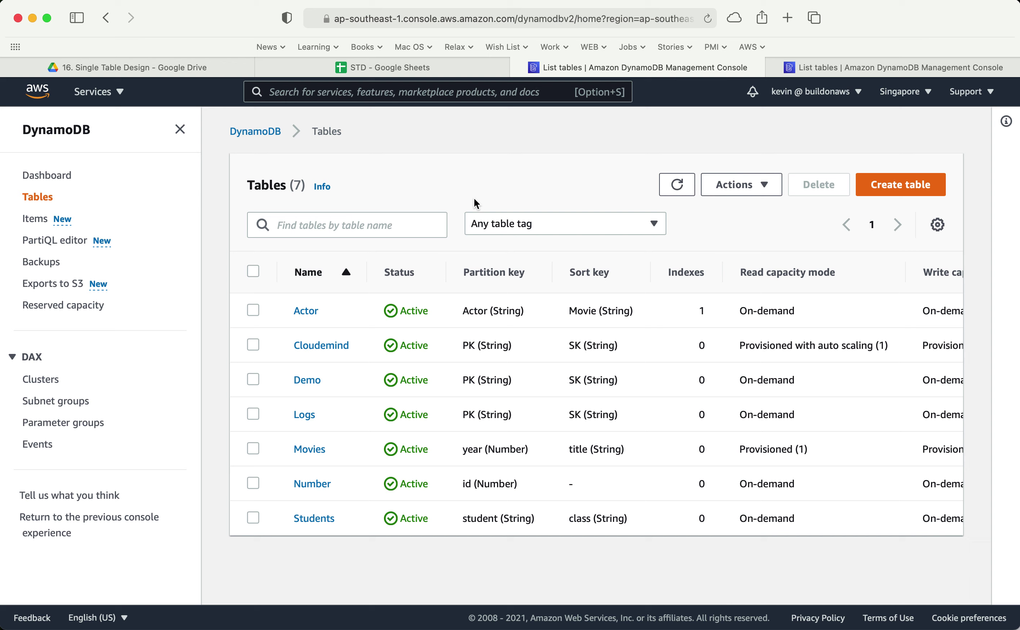
pyautogui.click(892, 69)
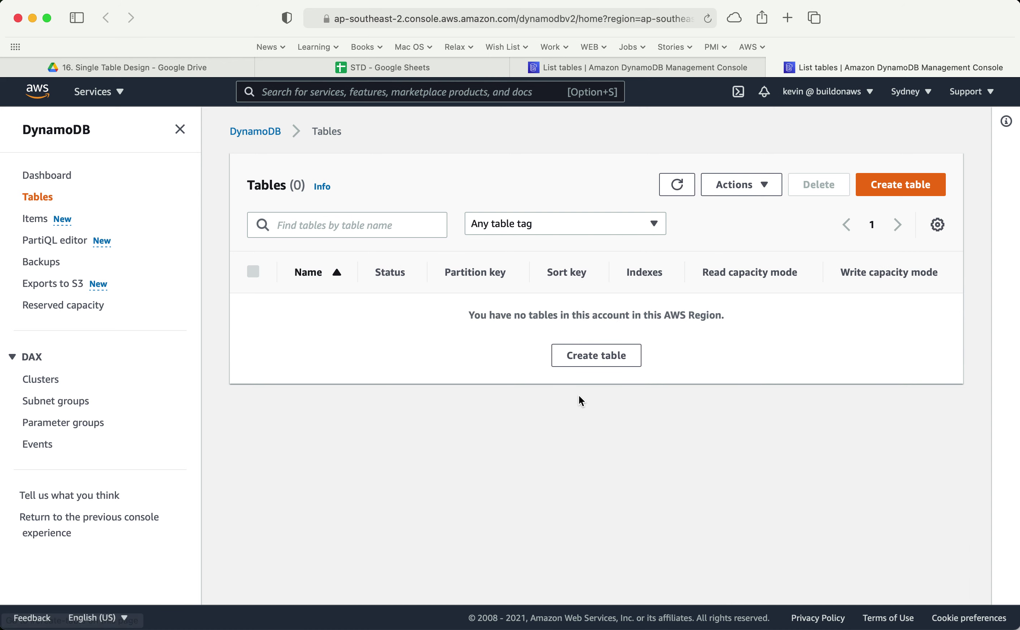
pyautogui.click(637, 71)
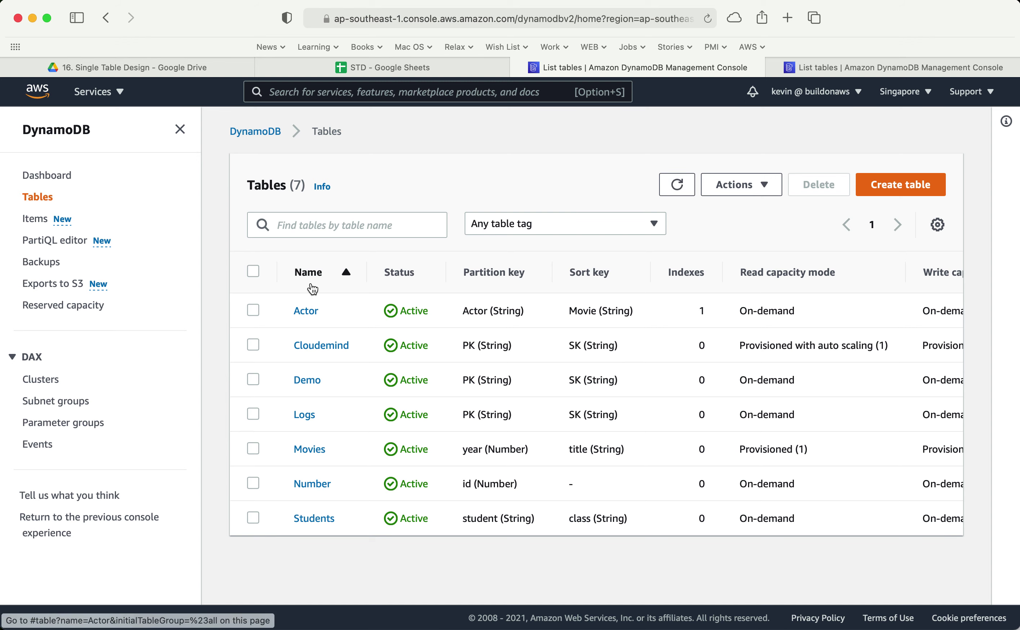
pyautogui.doubleClick(295, 185)
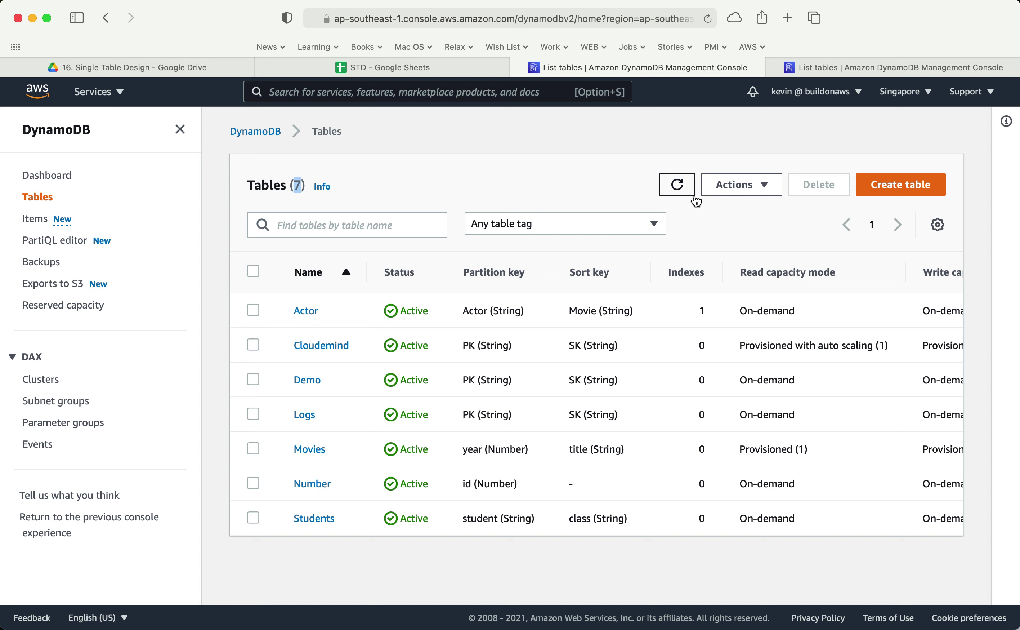
pyautogui.click(615, 174)
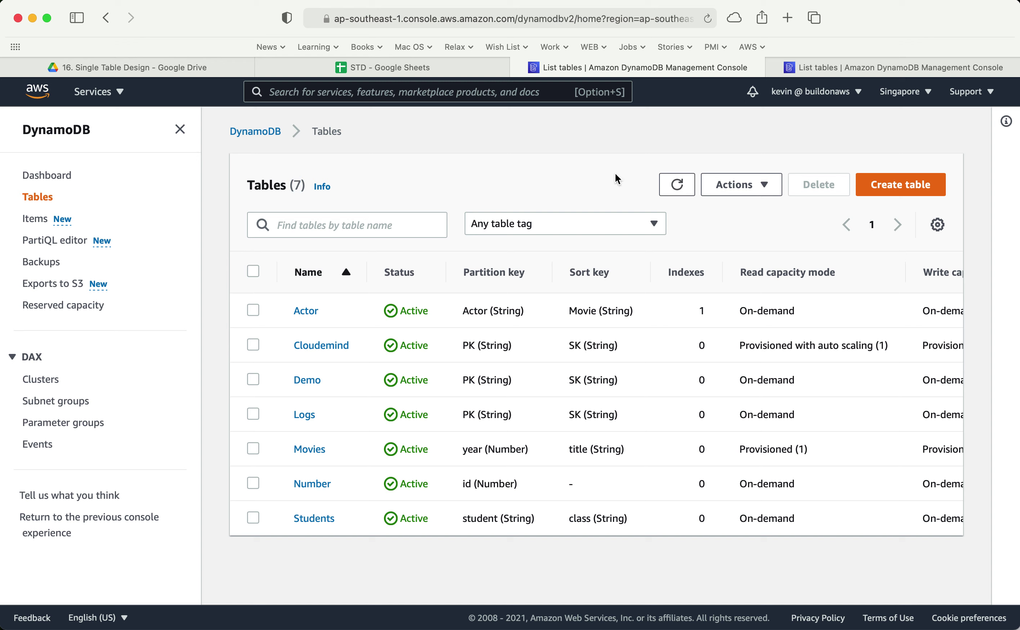
# Step: Start a new table in the Singapore region named Cloudemind, with partition key pk and sort key sk
pyautogui.click(896, 198)
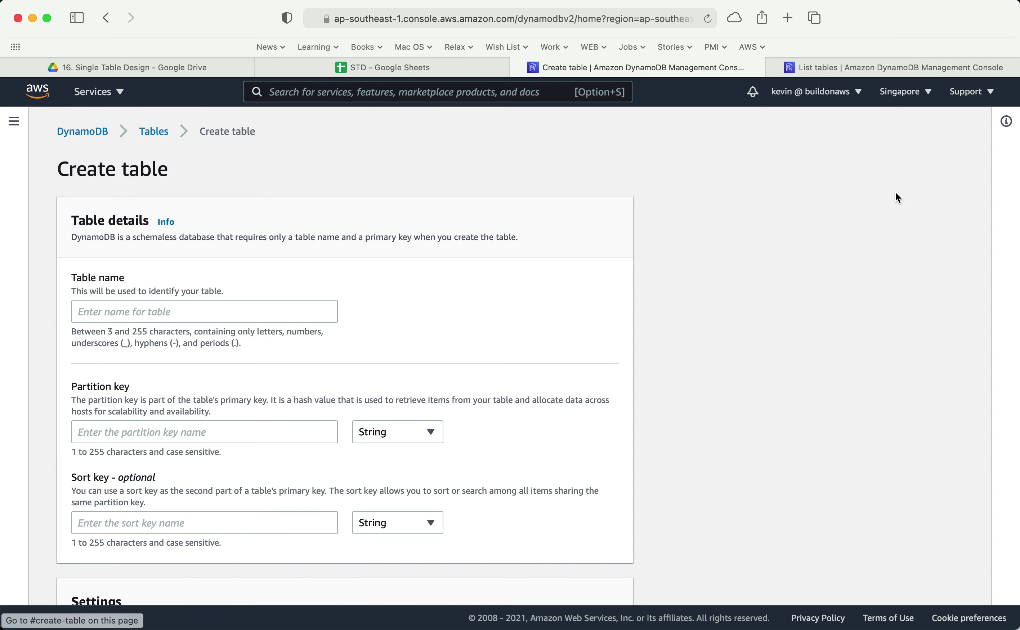
pyautogui.click(173, 313)
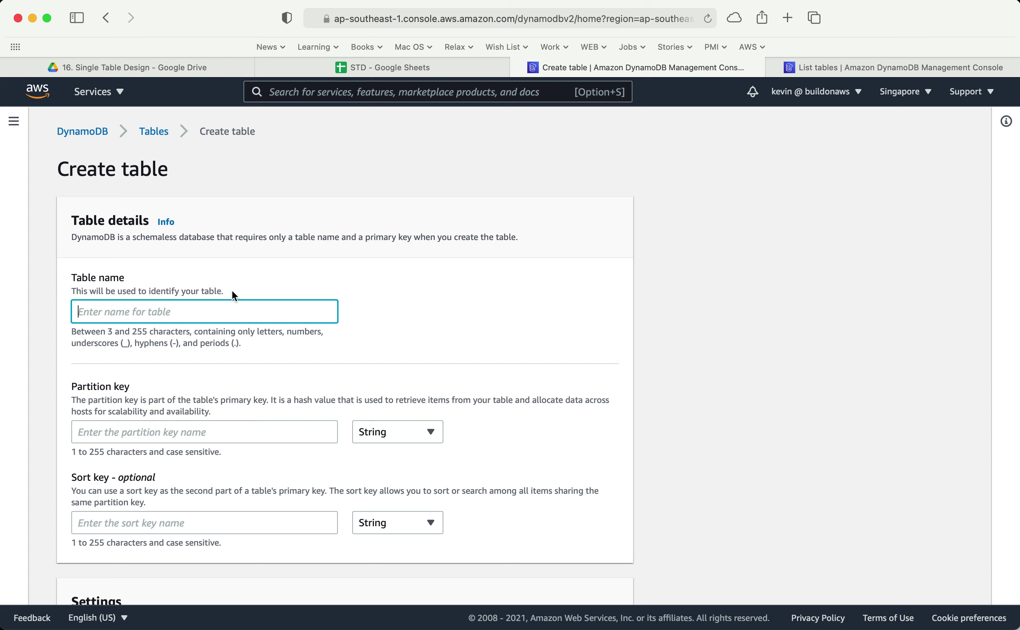
pyautogui.write('Cloudemind')
pyautogui.scroll(-2, 401, 319)
pyautogui.click(269, 379)
pyautogui.write('pk')
pyautogui.click(300, 457)
pyautogui.write('sk')
pyautogui.scroll(-15, 544, 513)
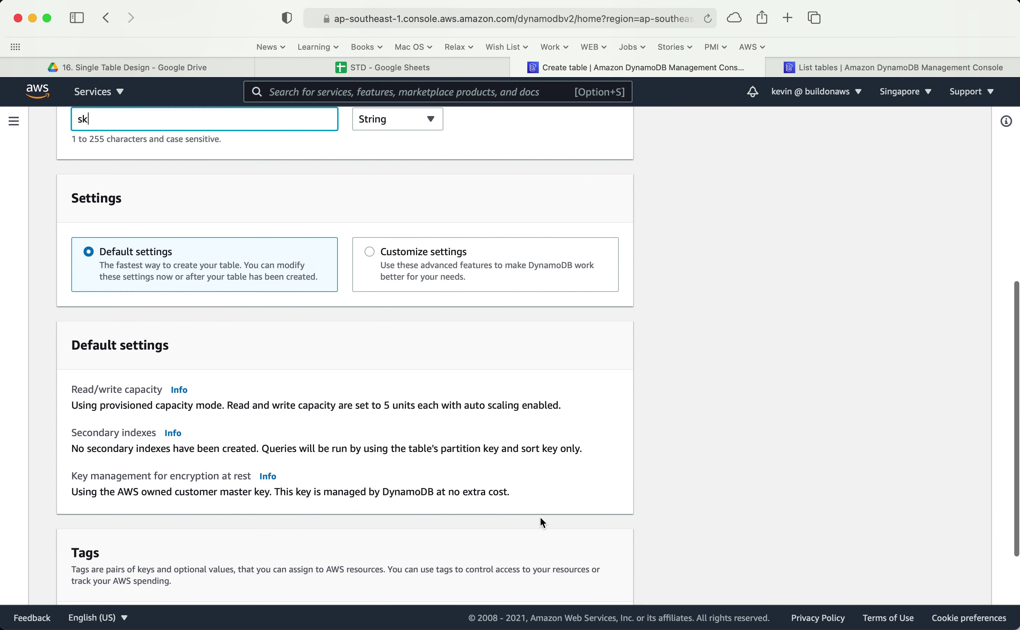
pyautogui.scroll(1, 572, 571)
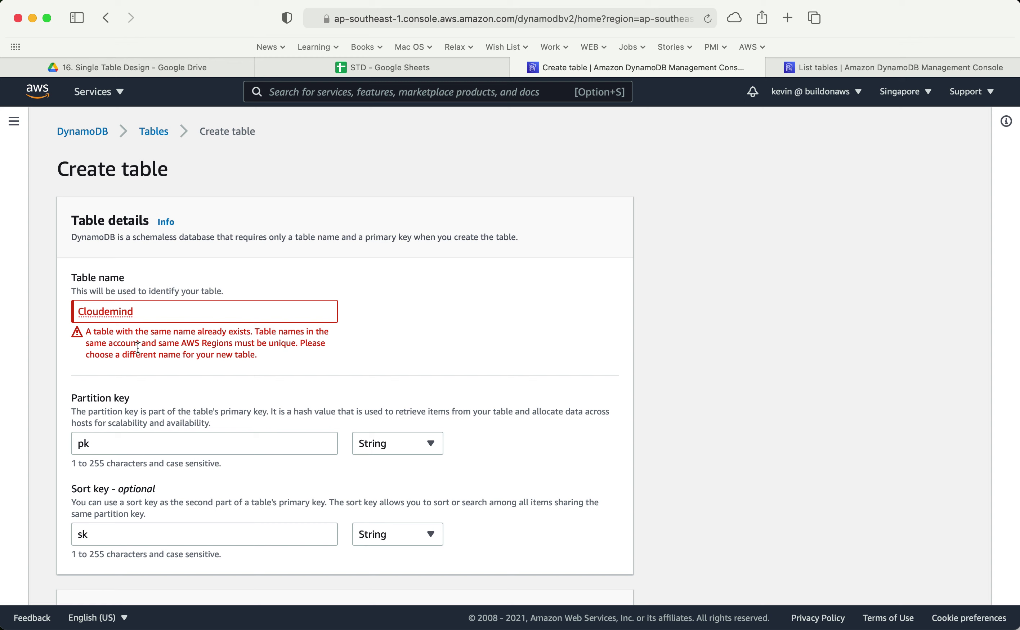
# Step: Change the new table's name to abc and remove its sort key
pyautogui.doubleClick(166, 318)
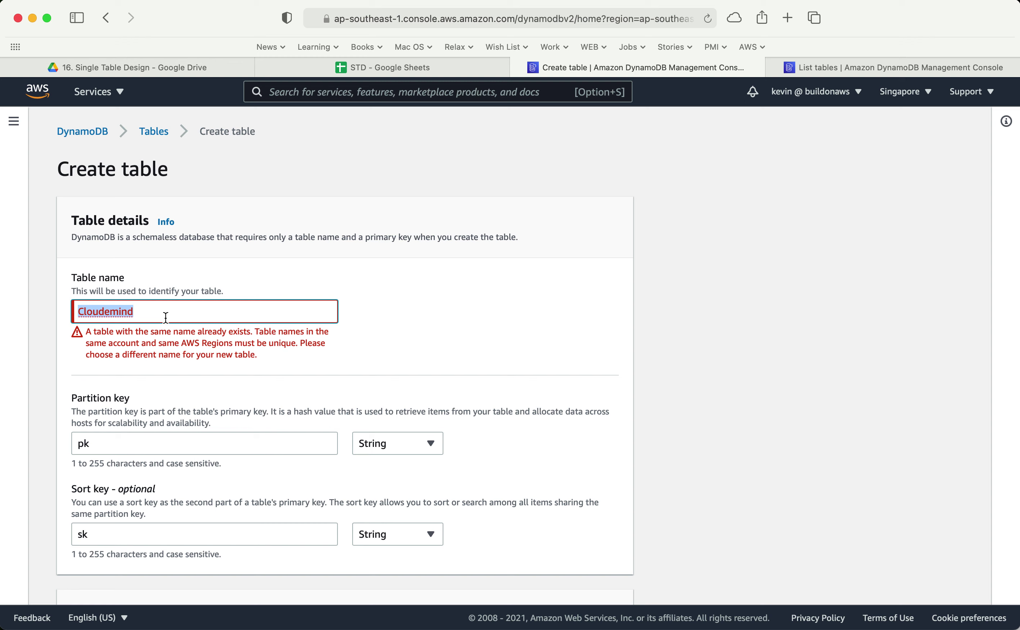
pyautogui.write('abc')
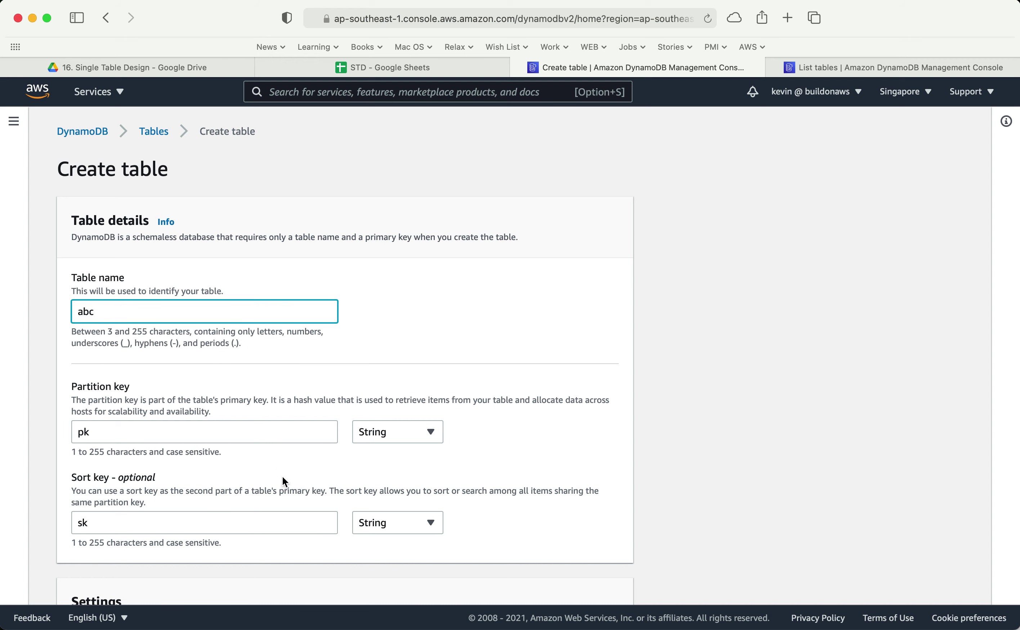
pyautogui.click(193, 428)
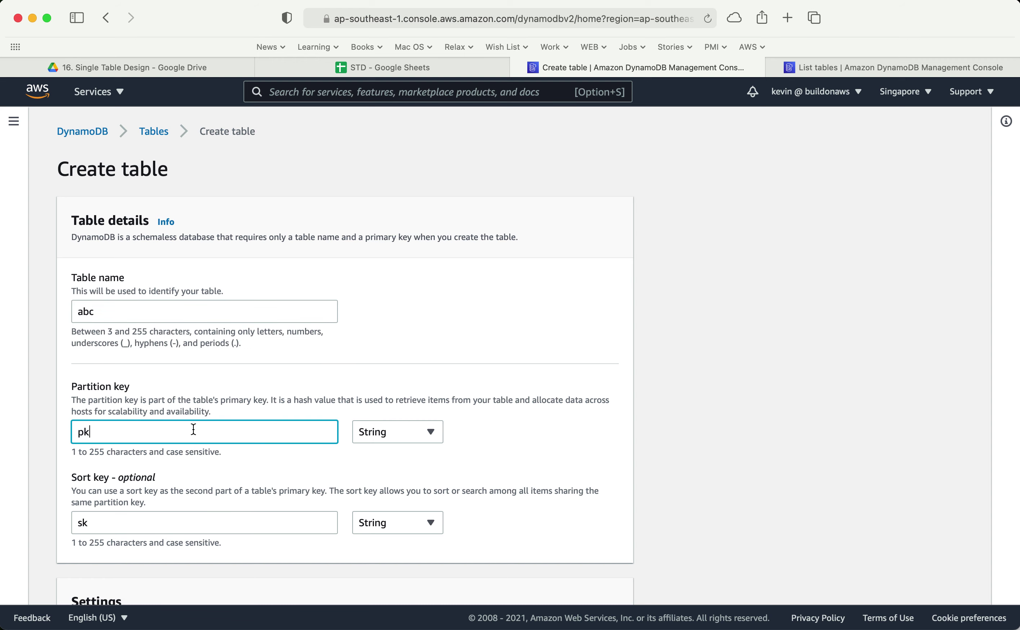
pyautogui.scroll(-3, 237, 503)
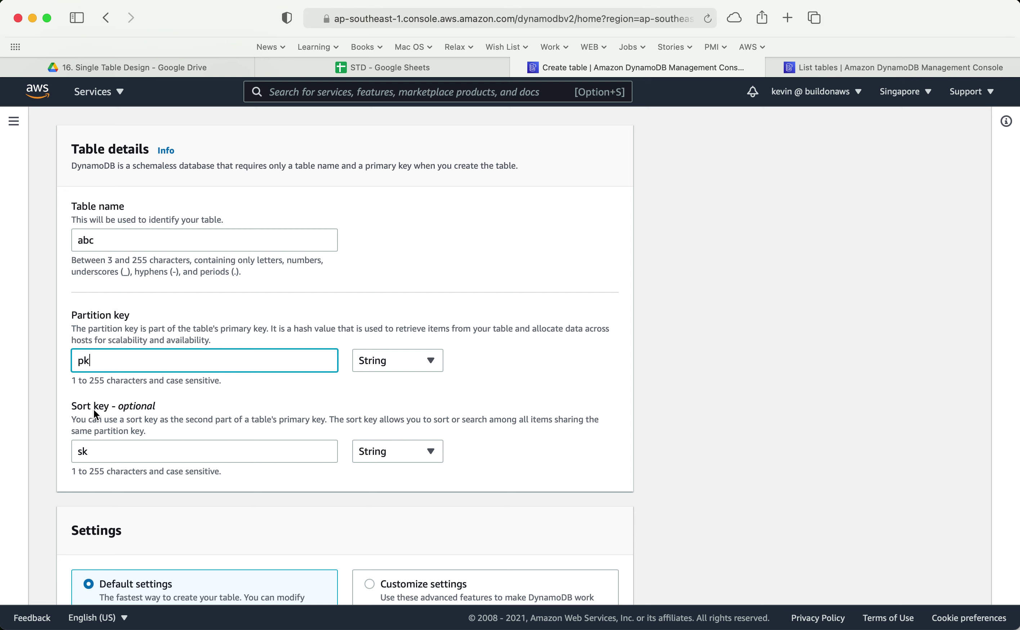
pyautogui.doubleClick(130, 457)
pyautogui.press('BackSpace')
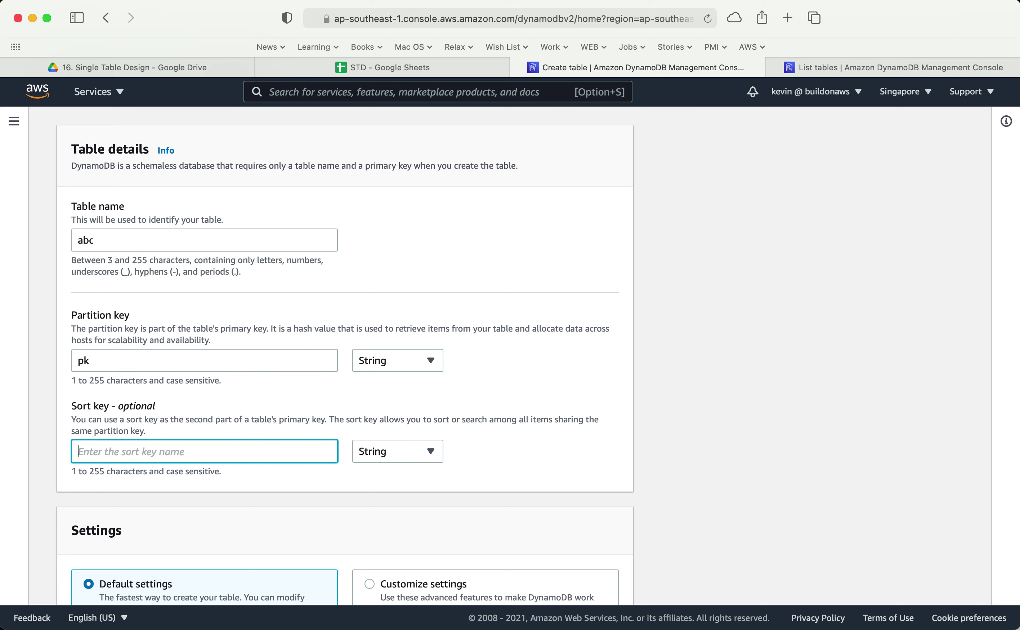
# Step: Set the partition key to student_id and review its available data types, keeping String
pyautogui.doubleClick(141, 365)
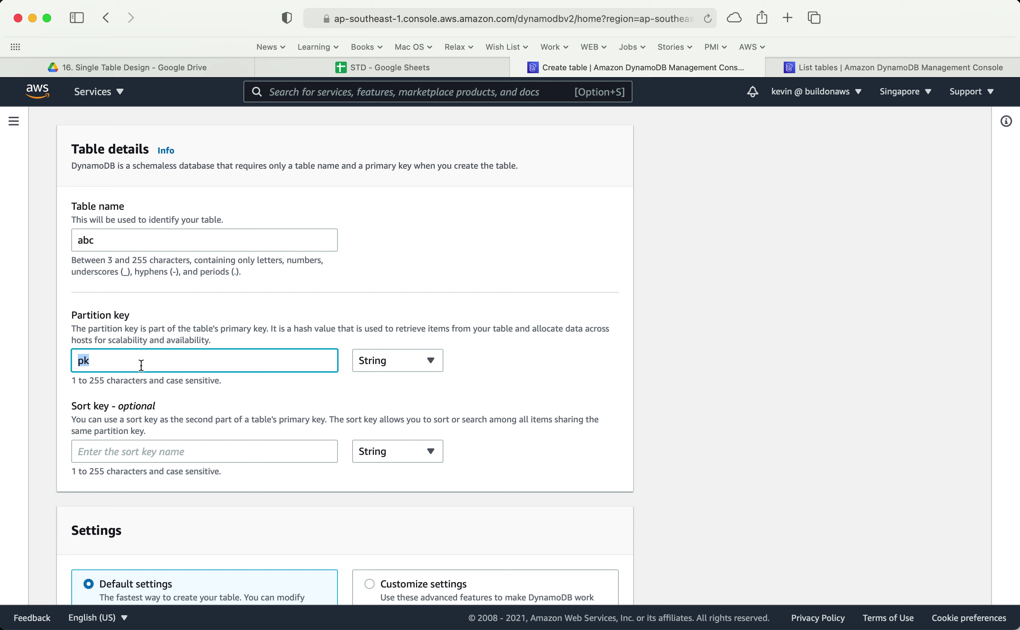
pyautogui.write('student_id')
pyautogui.scroll(-5, 217, 420)
pyautogui.click(414, 153)
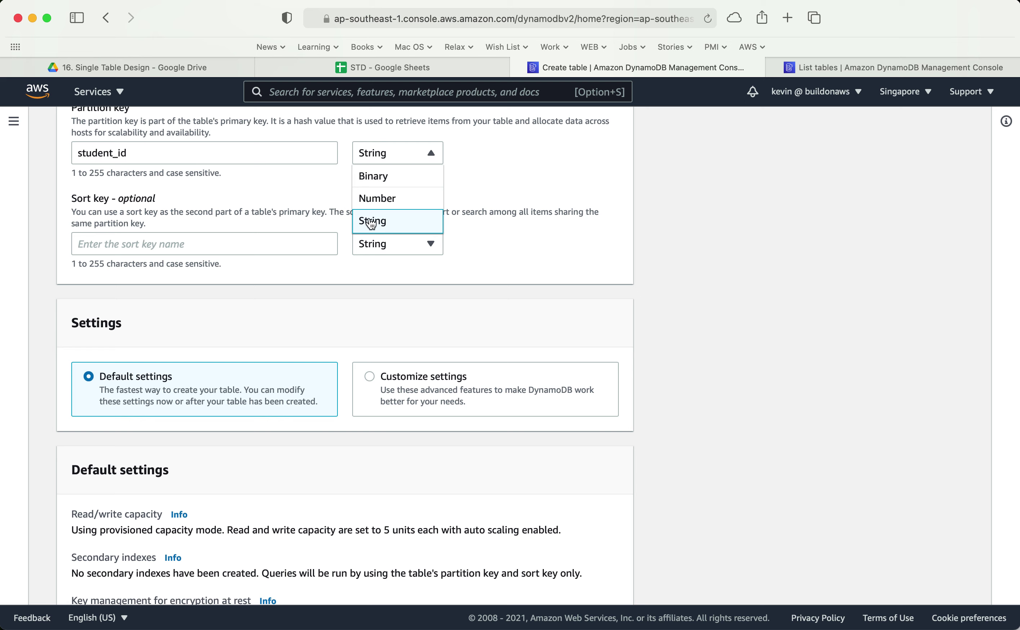
pyautogui.click(320, 220)
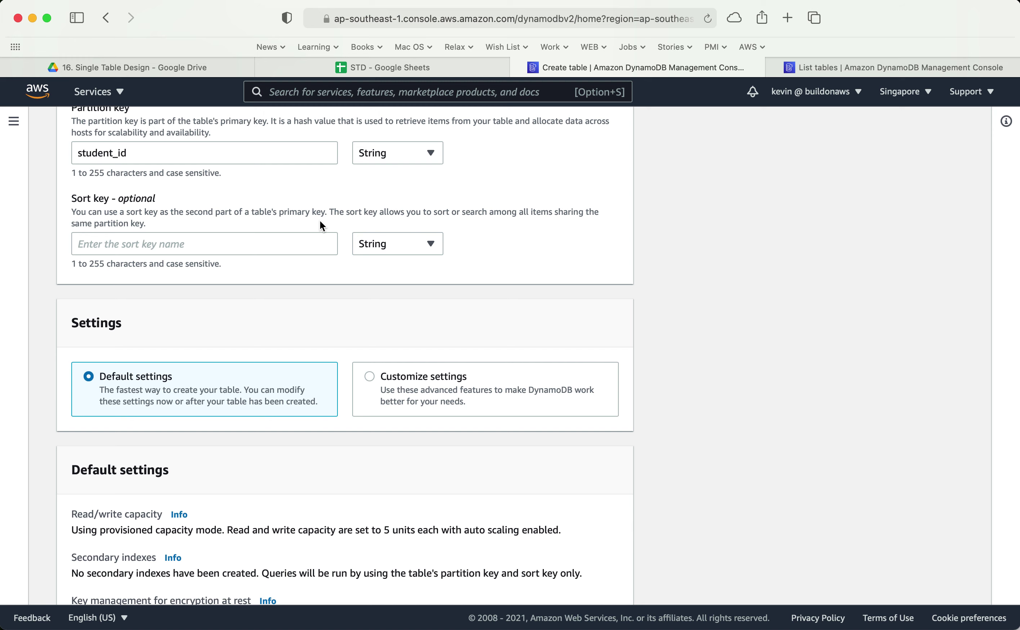
# Step: Switch the table to customized settings and review the capacity calculator and the read/write capacity modes
pyautogui.scroll(-3, 320, 221)
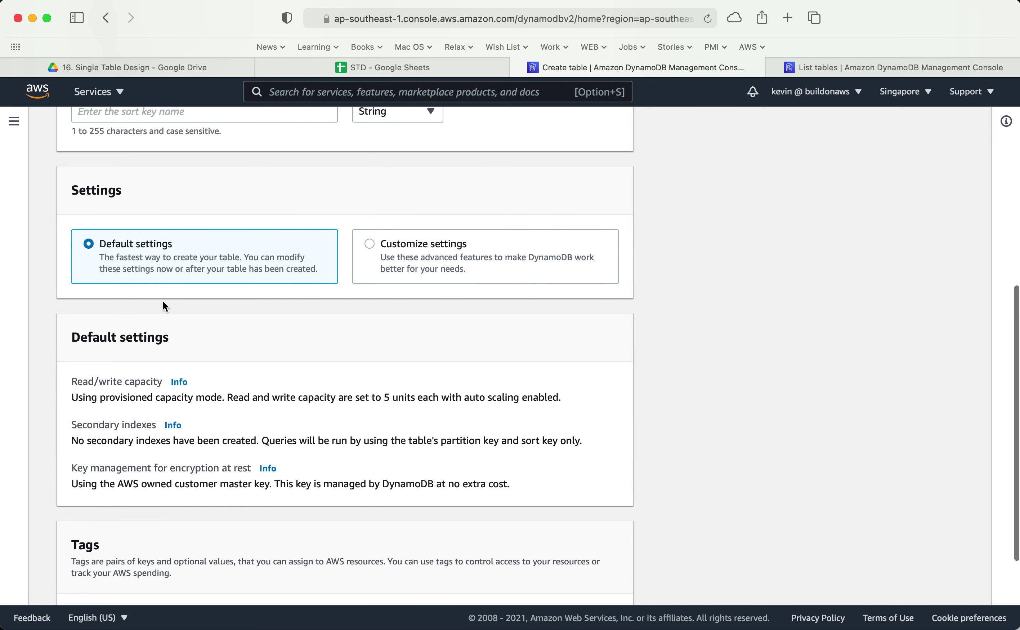
pyautogui.click(369, 245)
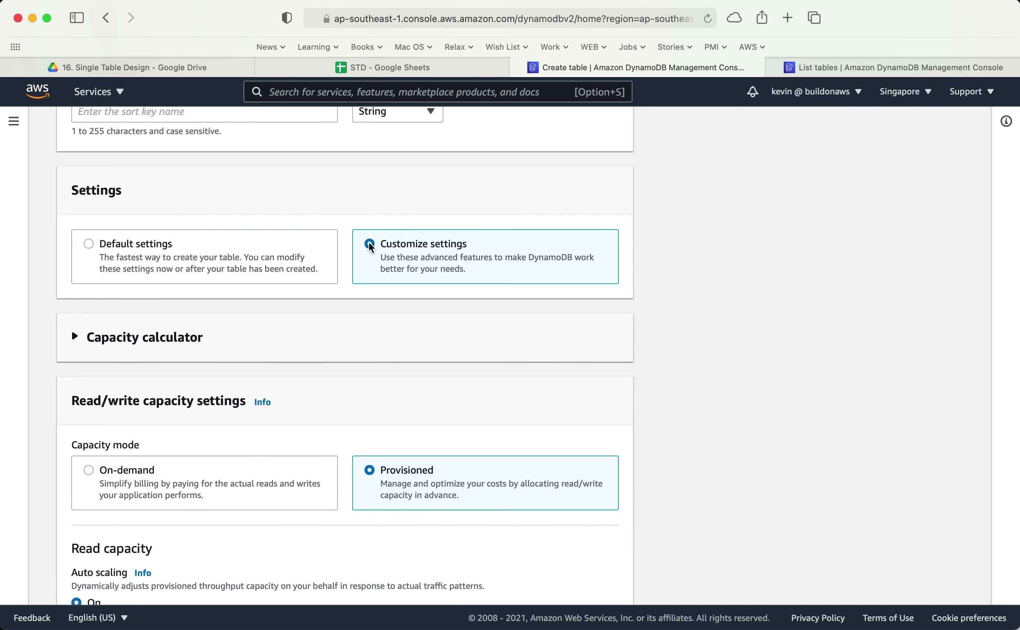
pyautogui.click(179, 336)
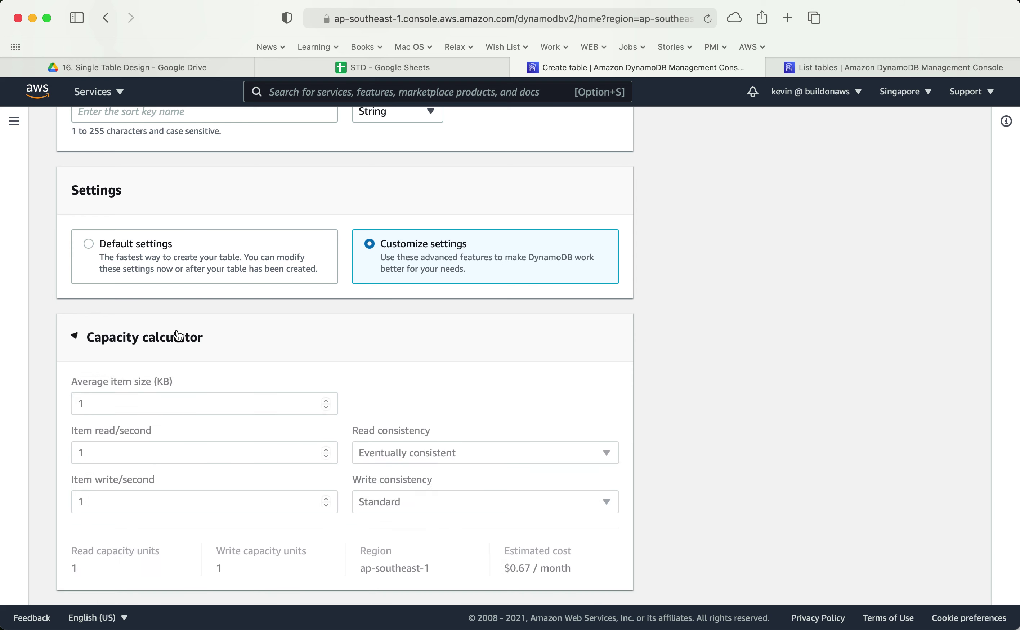
pyautogui.click(178, 336)
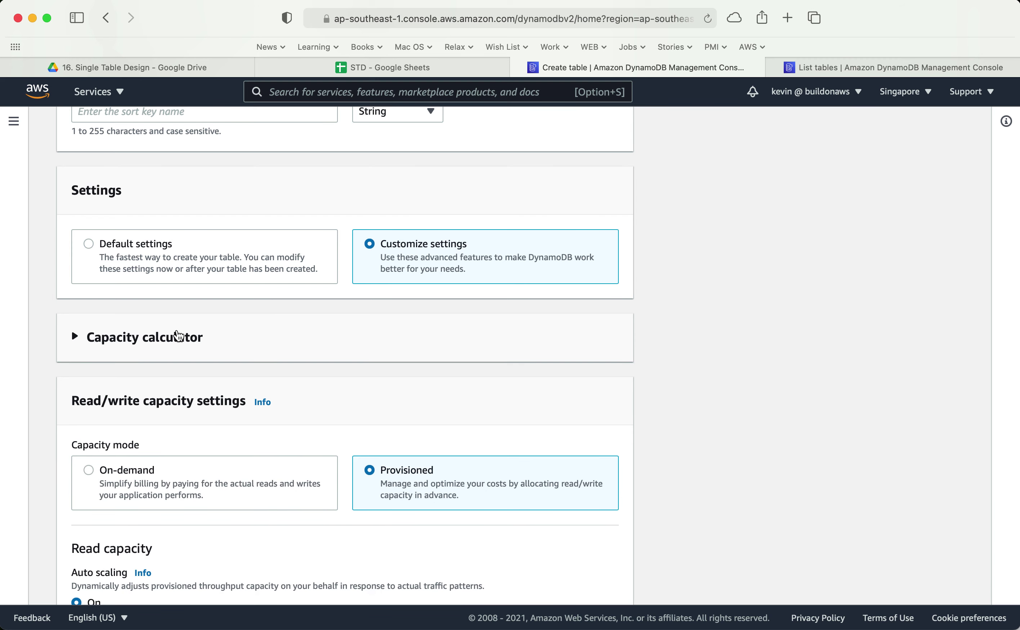
pyautogui.scroll(-2, 126, 351)
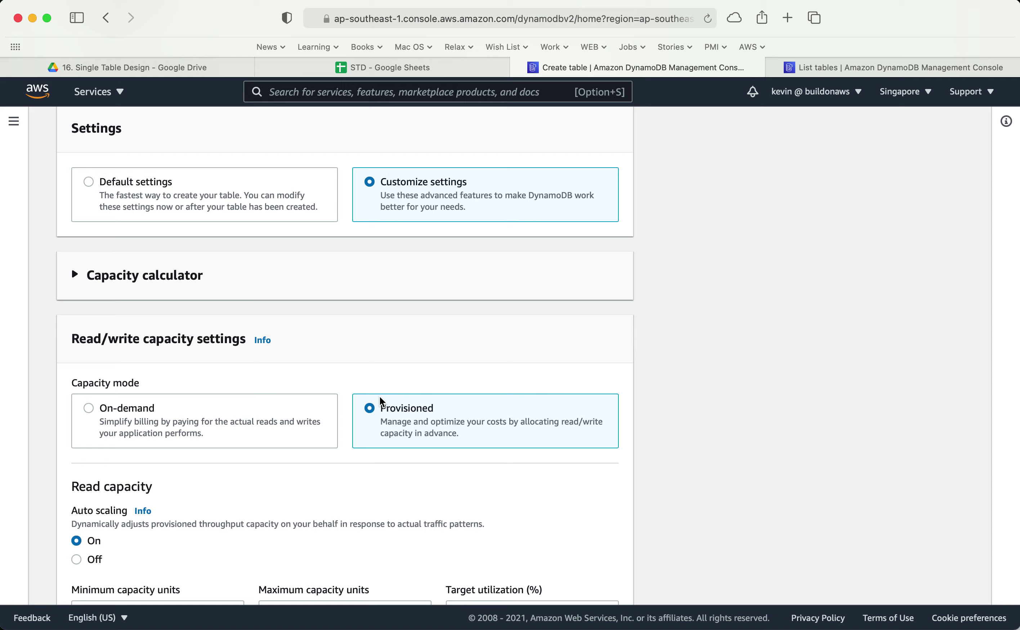
# Step: Open the AWS Free Tier page at aws.amazon.com/free/ in a new browser tab
pyautogui.press('super+t')
pyautogui.write('a')
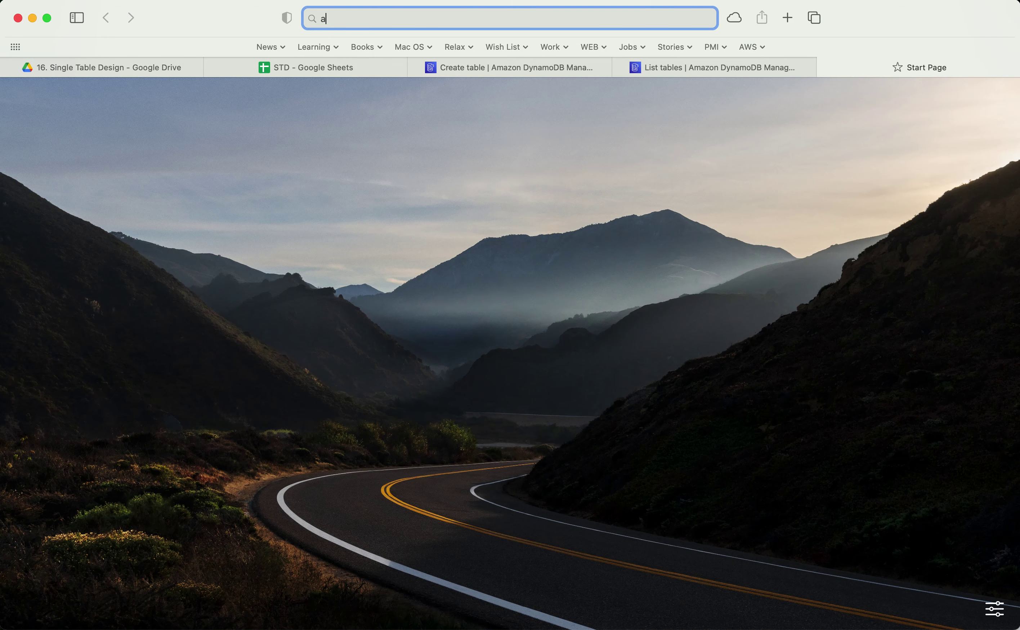
pyautogui.write('ws.amazon.com/')
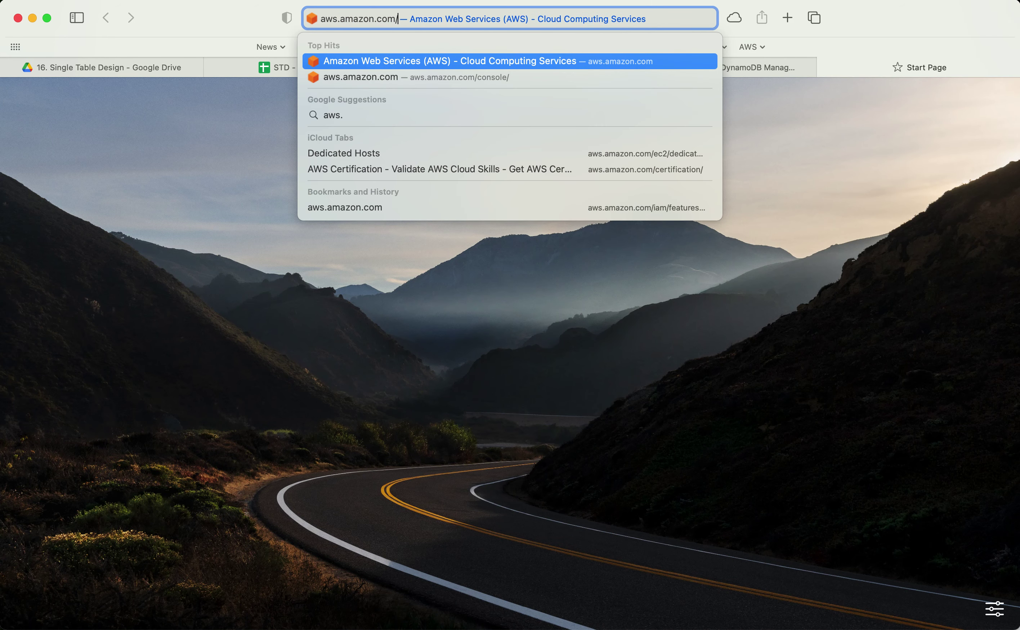
pyautogui.write('free/')
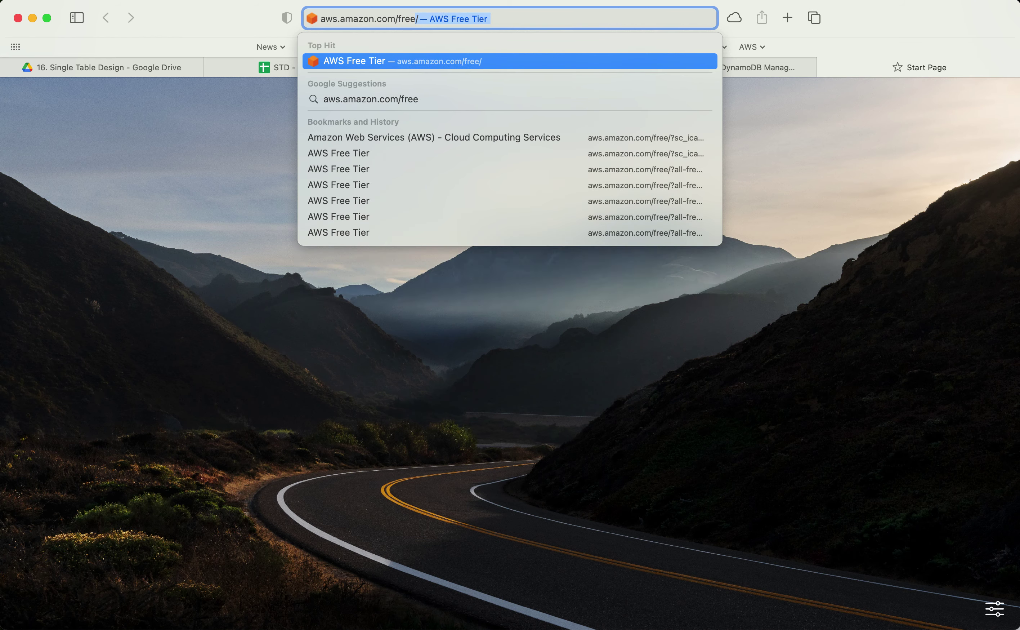
pyautogui.press('Return')
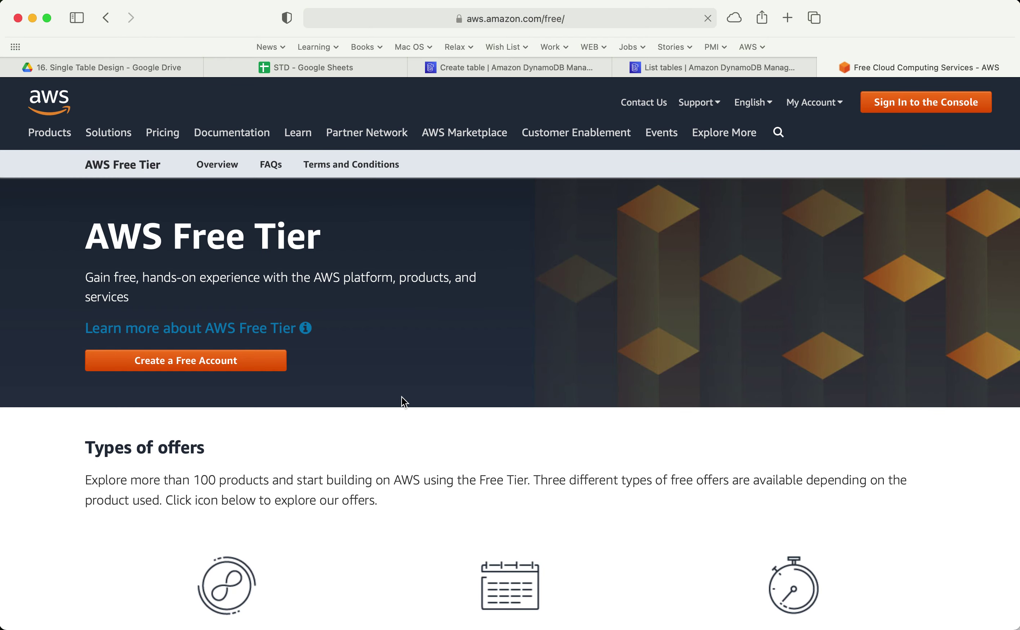
# Step: Search the Free Tier offers for dynamo and expand the Amazon DynamoDB offer to examine its included storage and capacity
pyautogui.scroll(-10, 402, 397)
pyautogui.click(391, 360)
pyautogui.write('dynamod')
pyautogui.press('BackSpace')
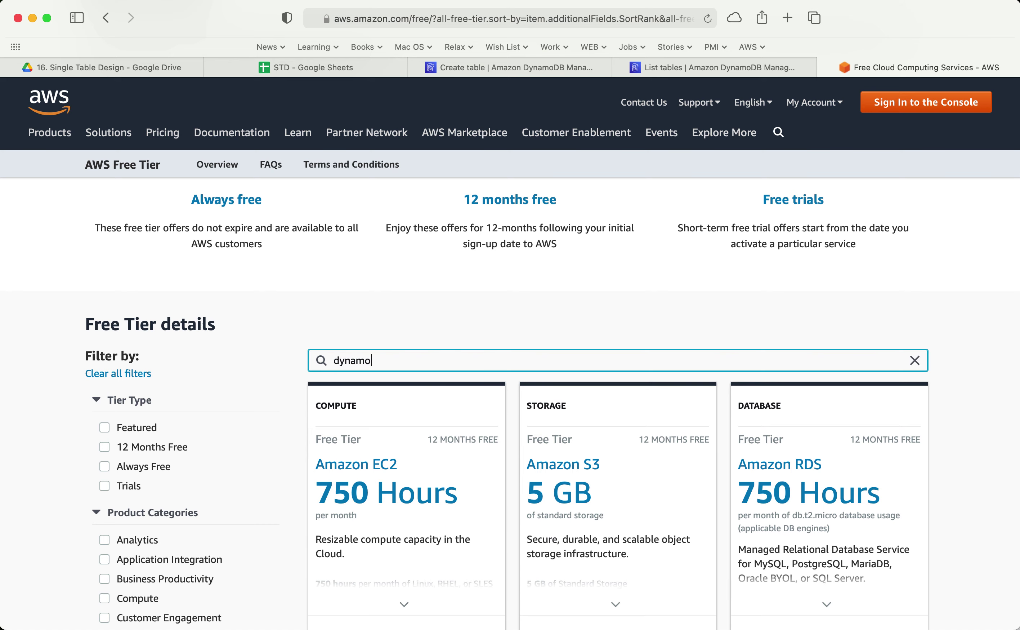
pyautogui.scroll(-2, 519, 370)
pyautogui.scroll(-2, 518, 369)
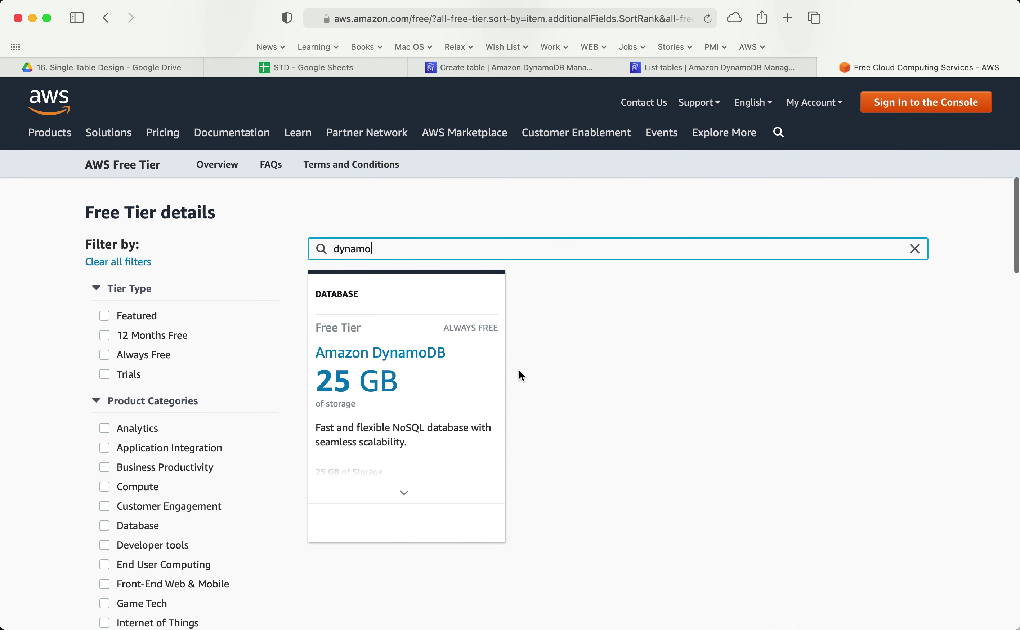
pyautogui.click(403, 492)
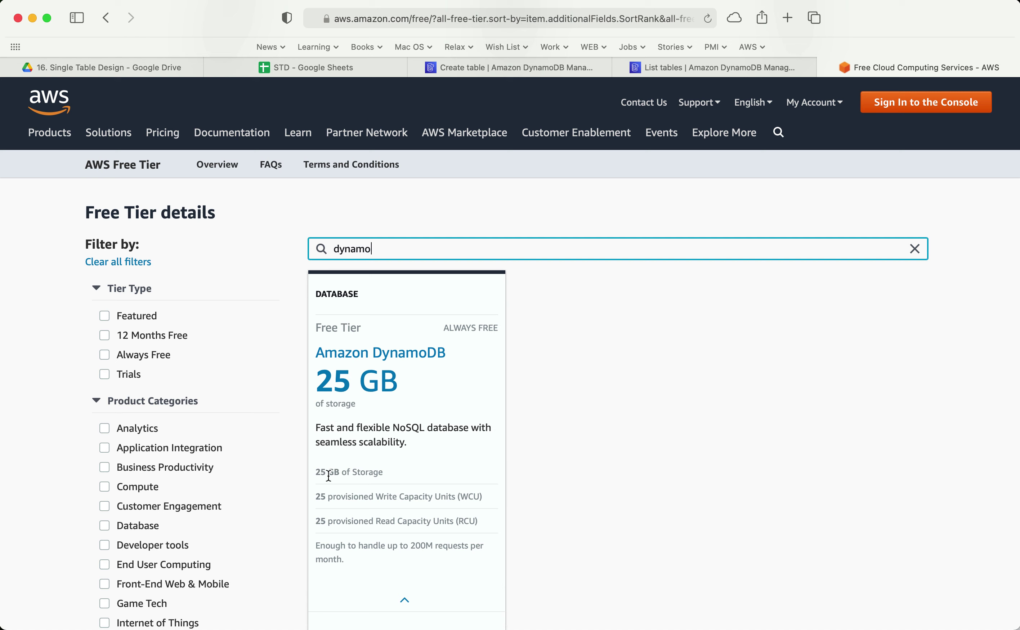
# Step: Return from the Free Tier page to the Create table form and set the read capacity maximum to 3 units
pyautogui.tripleClick(325, 495)
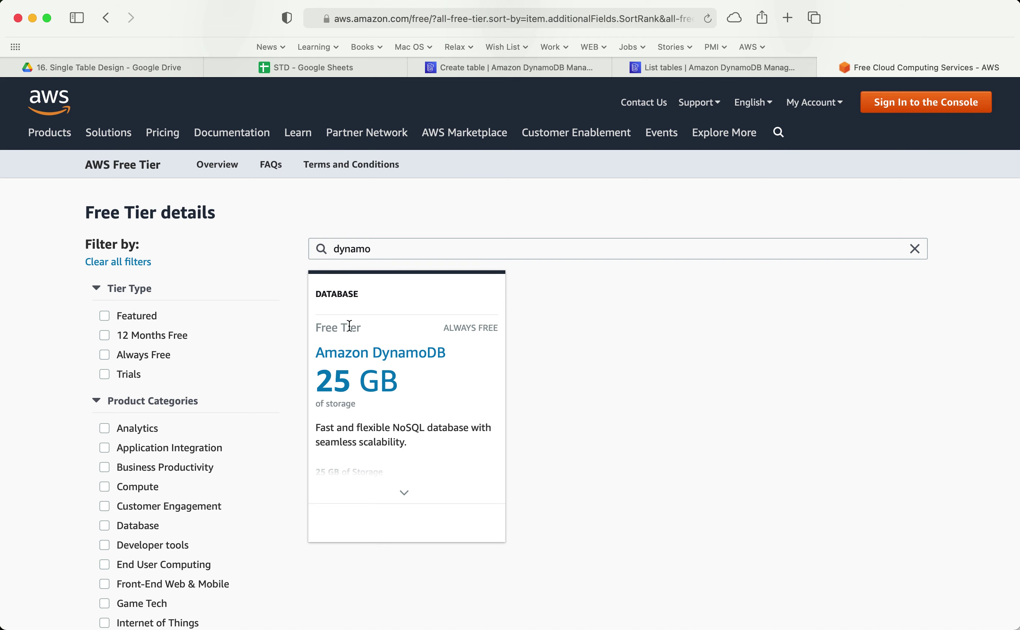
pyautogui.click(665, 63)
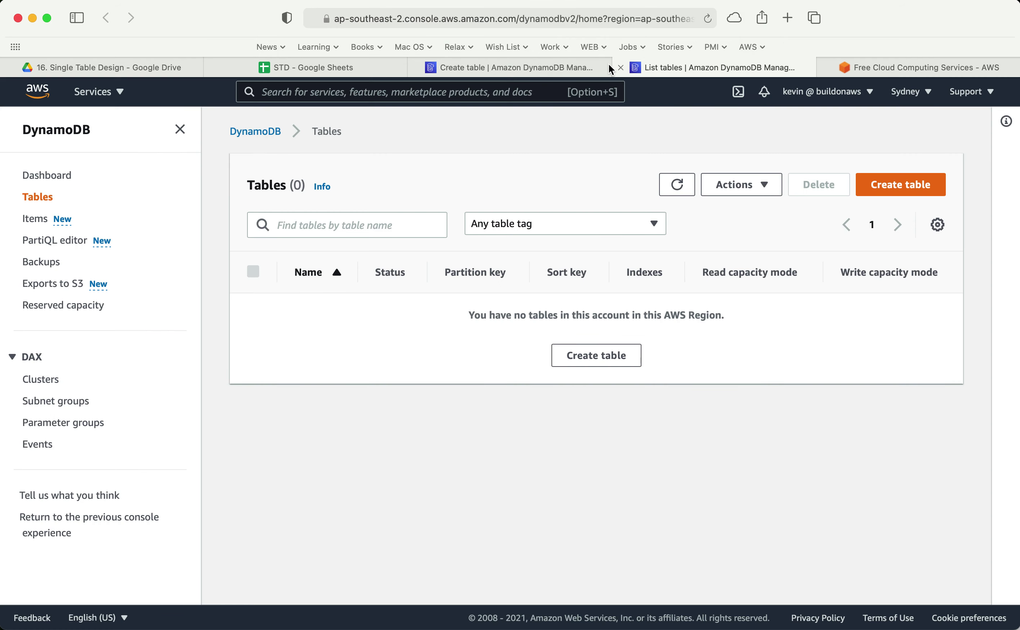
pyautogui.click(553, 74)
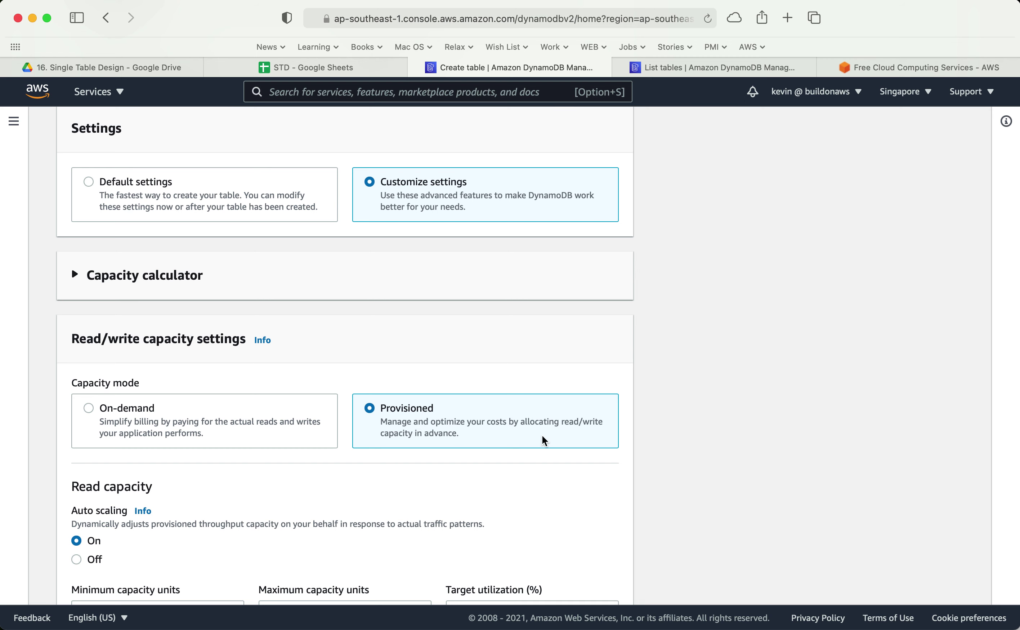
pyautogui.scroll(-5, 542, 436)
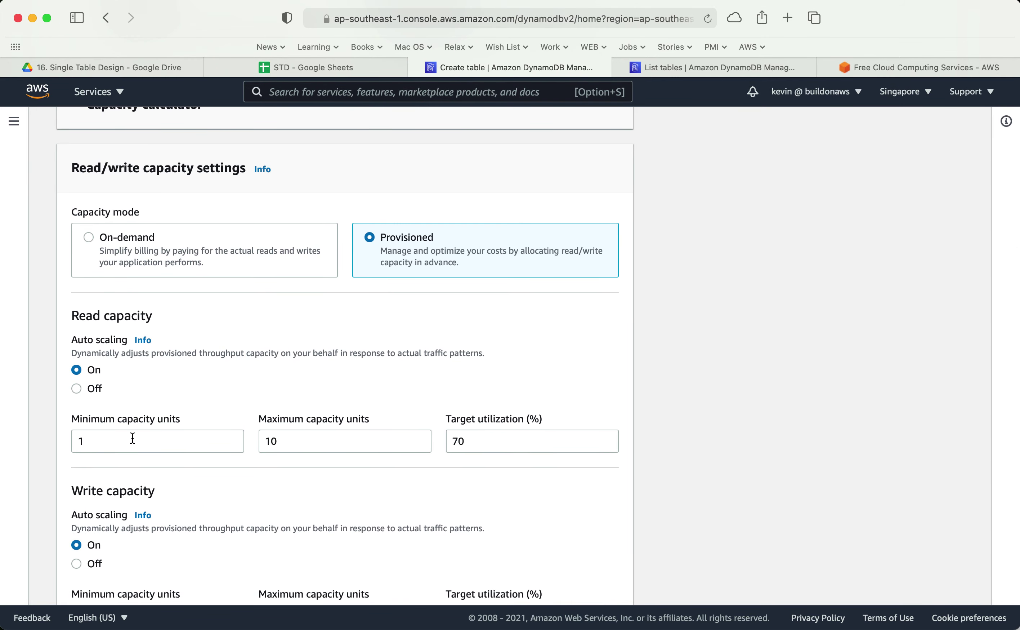
pyautogui.doubleClick(304, 434)
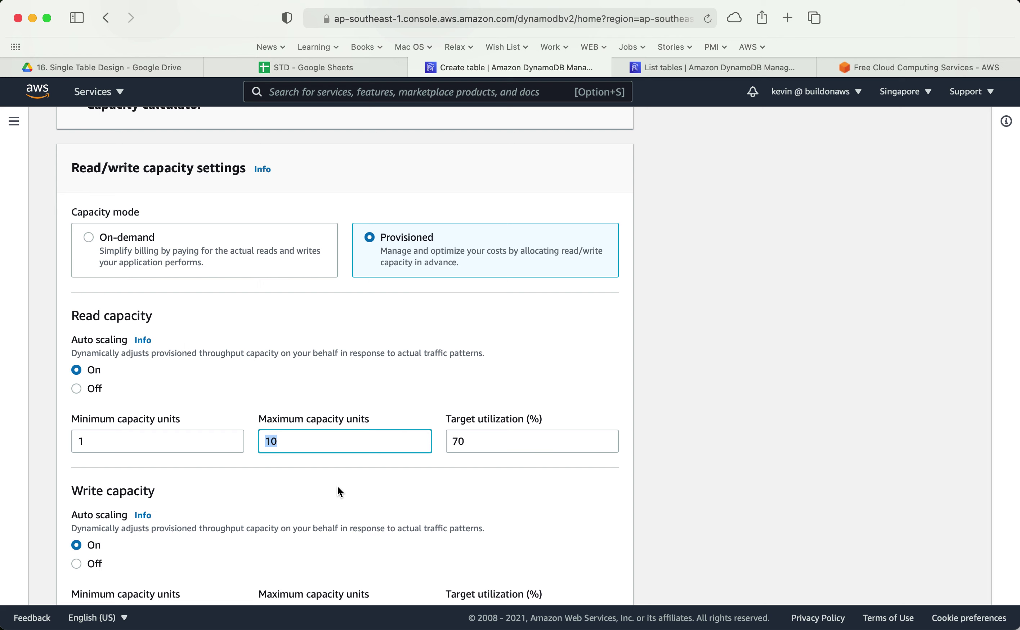
pyautogui.write('3')
# Step: Set the maximum capacity units for write capacity to 3
pyautogui.scroll(-3, 446, 342)
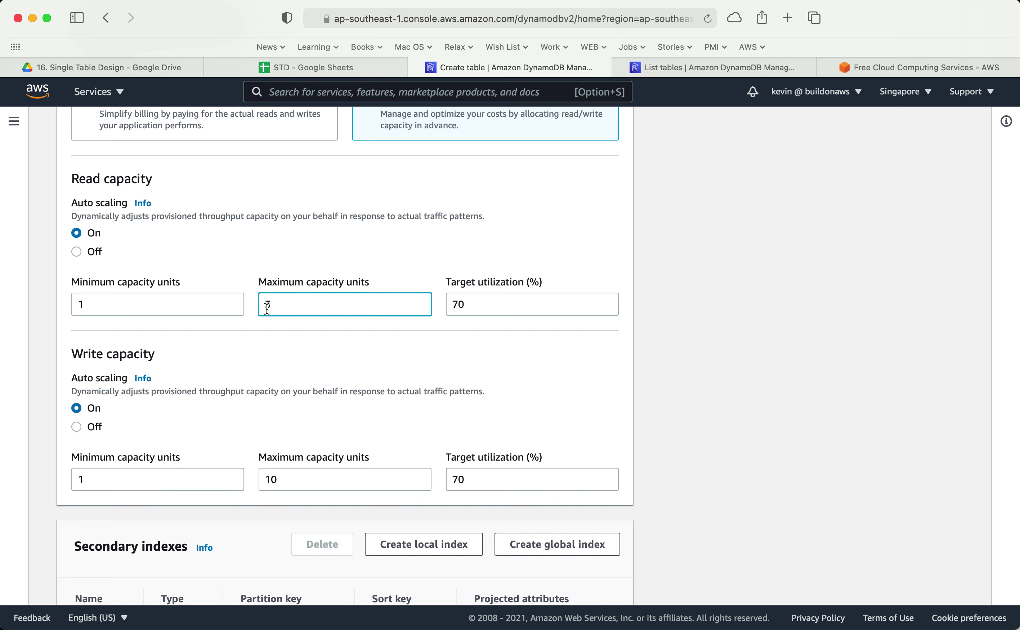
pyautogui.scroll(-3, 288, 340)
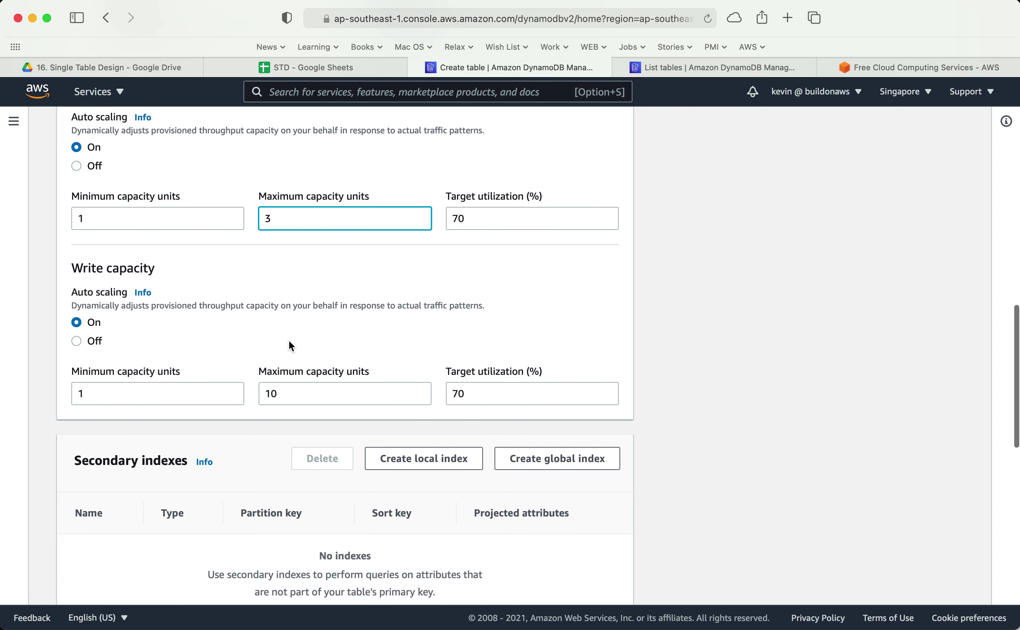
pyautogui.doubleClick(312, 400)
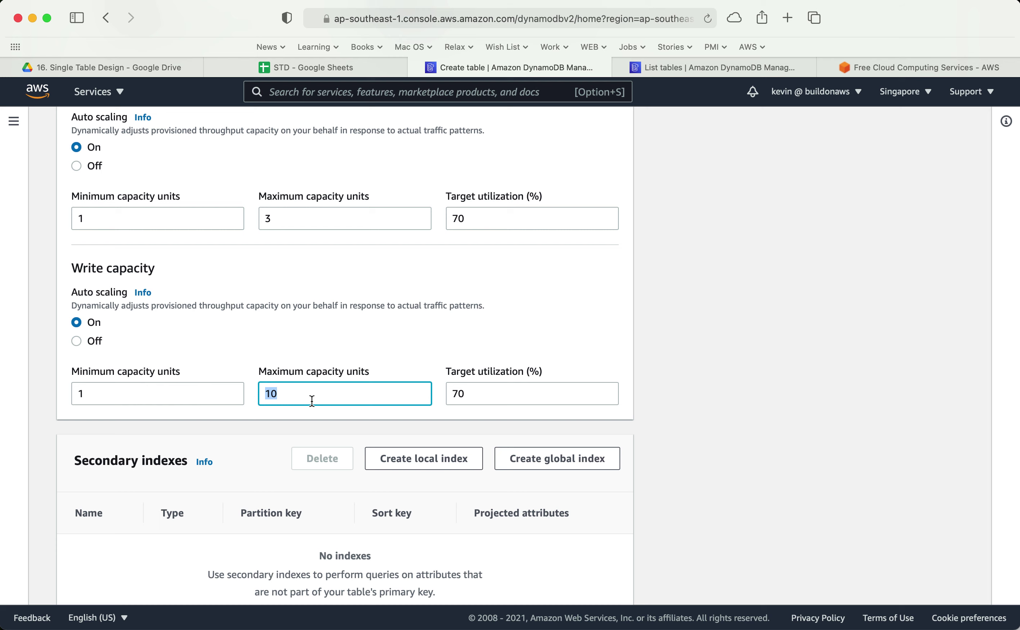
pyautogui.write('3')
pyautogui.click(256, 439)
# Step: Review the secondary indexes, estimated cost and encryption settings, keeping the Amazon DynamoDB-owned key, and create the table
pyautogui.scroll(-3, 251, 422)
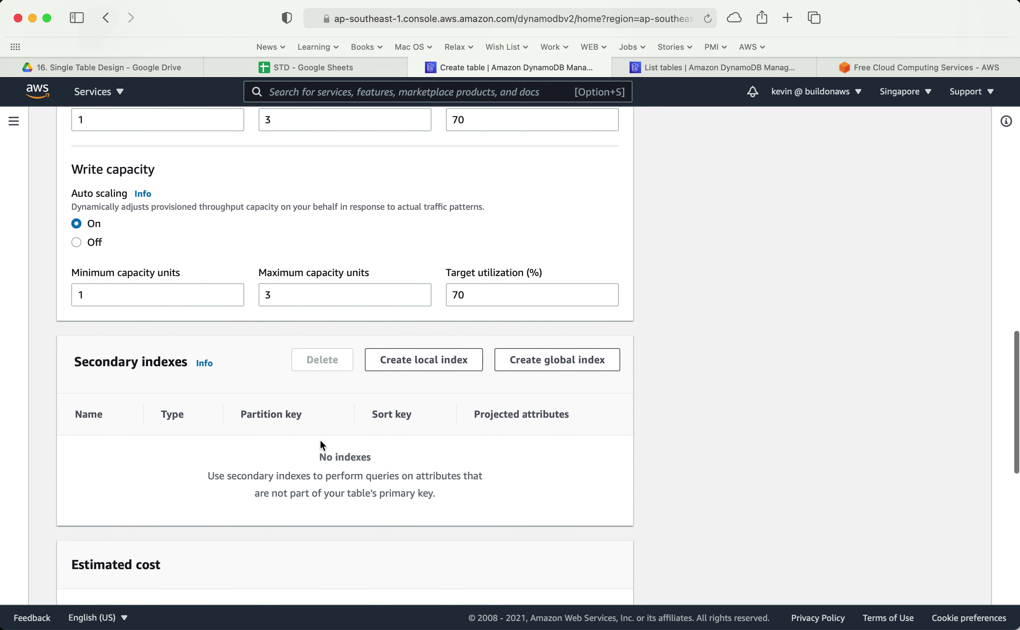
pyautogui.scroll(-10, 321, 441)
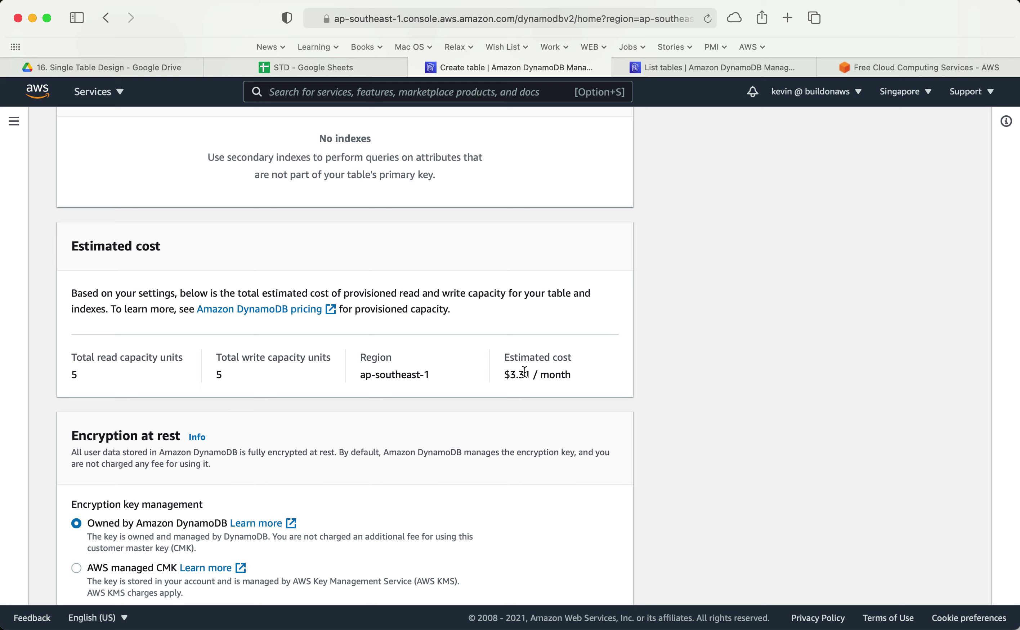
pyautogui.scroll(-4, 525, 384)
pyautogui.scroll(-5, 525, 380)
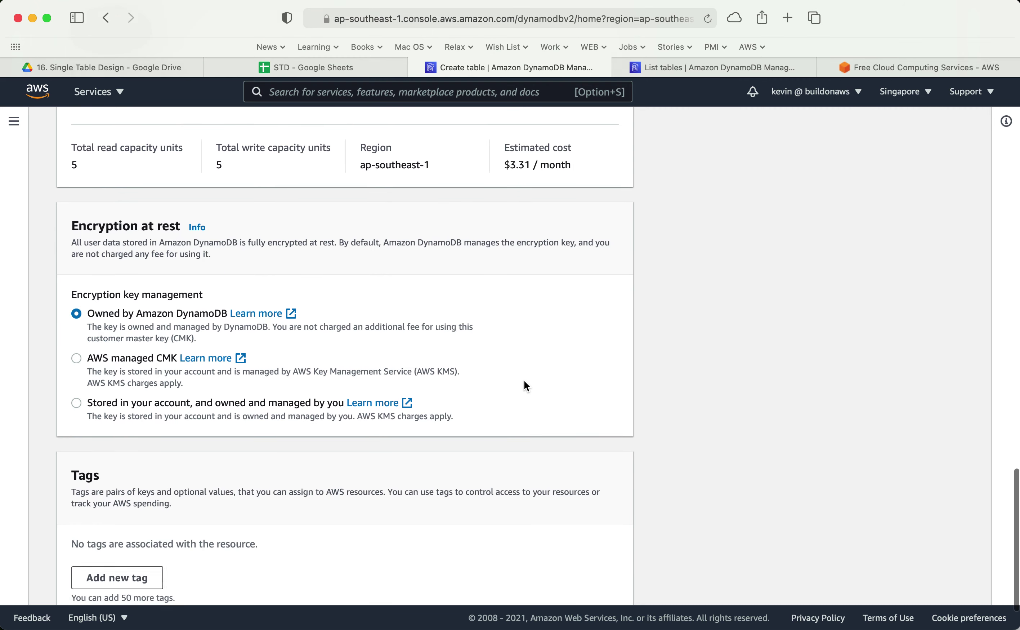
pyautogui.click(604, 576)
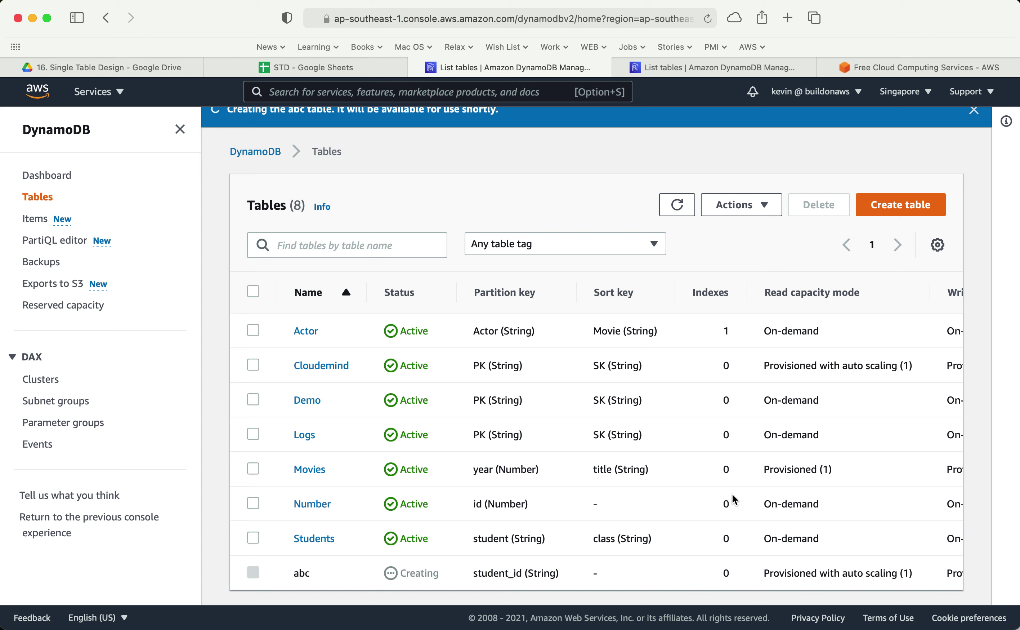
# Step: Examine the abc table's entry in the tables list, including its read and write capacity modes
pyautogui.tripleClick(793, 572)
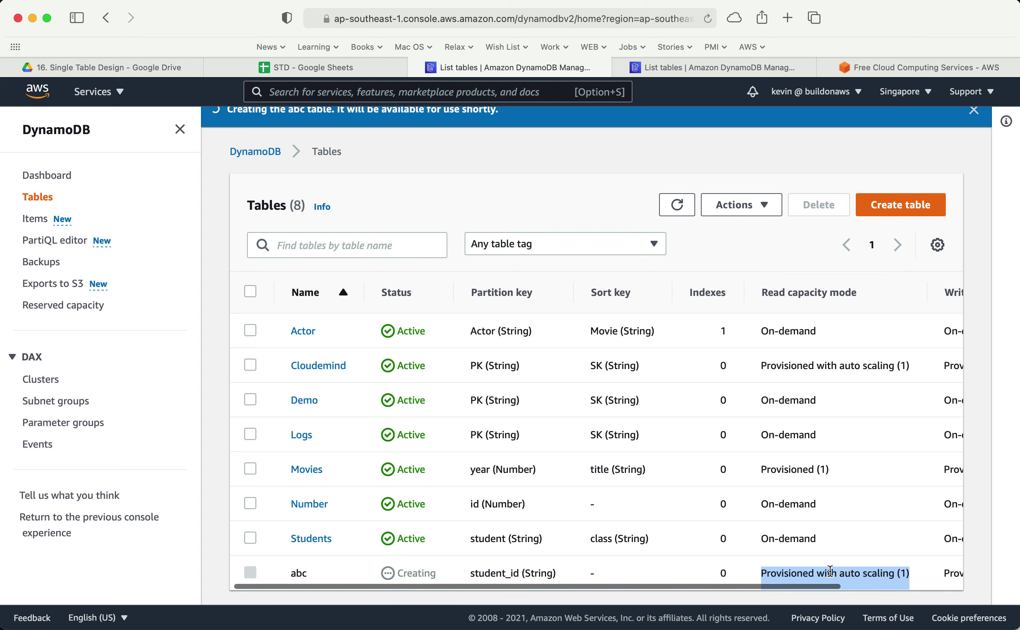
pyautogui.hscroll(5, 812, 571)
pyautogui.hscroll(-5, 830, 570)
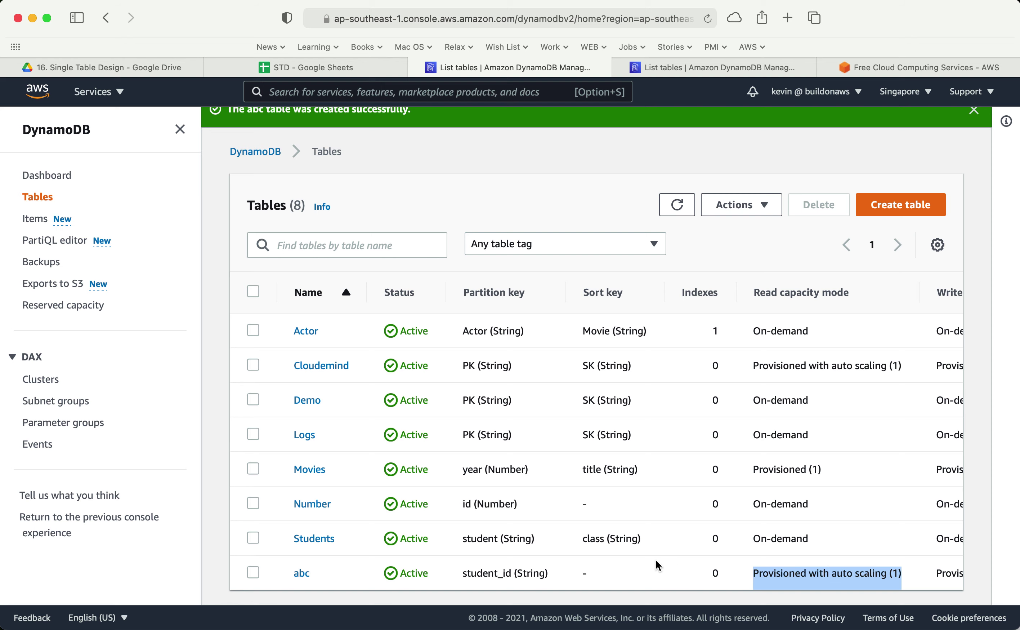
pyautogui.scroll(1, 617, 560)
pyautogui.scroll(-1, 586, 508)
pyautogui.scroll(1, 586, 507)
# Step: Open the abc table's details and review its general information, items summary and global secondary indexes
pyautogui.click(302, 573)
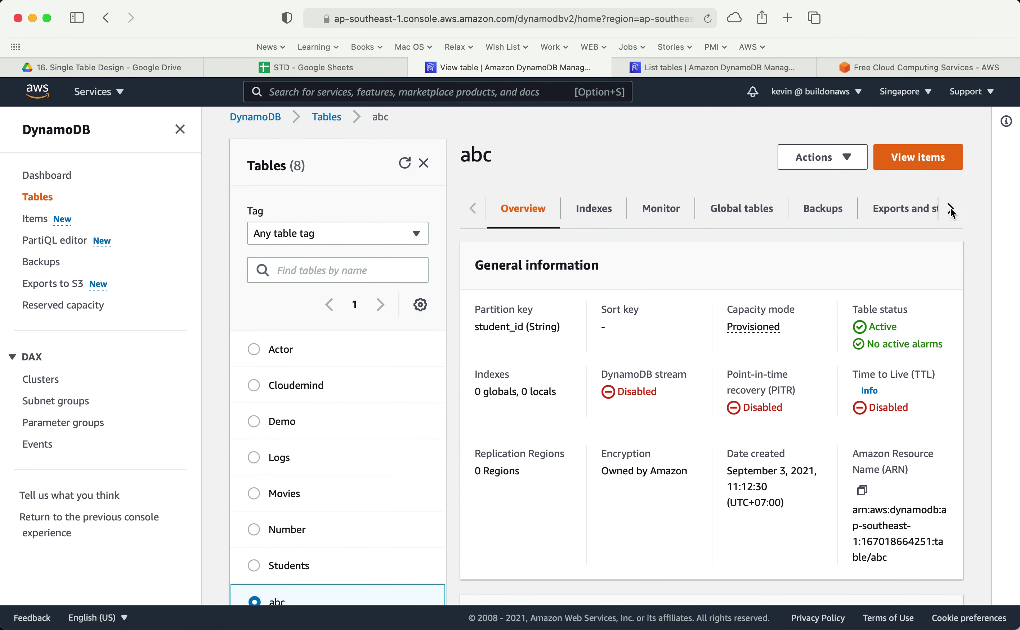
pyautogui.scroll(-3, 870, 388)
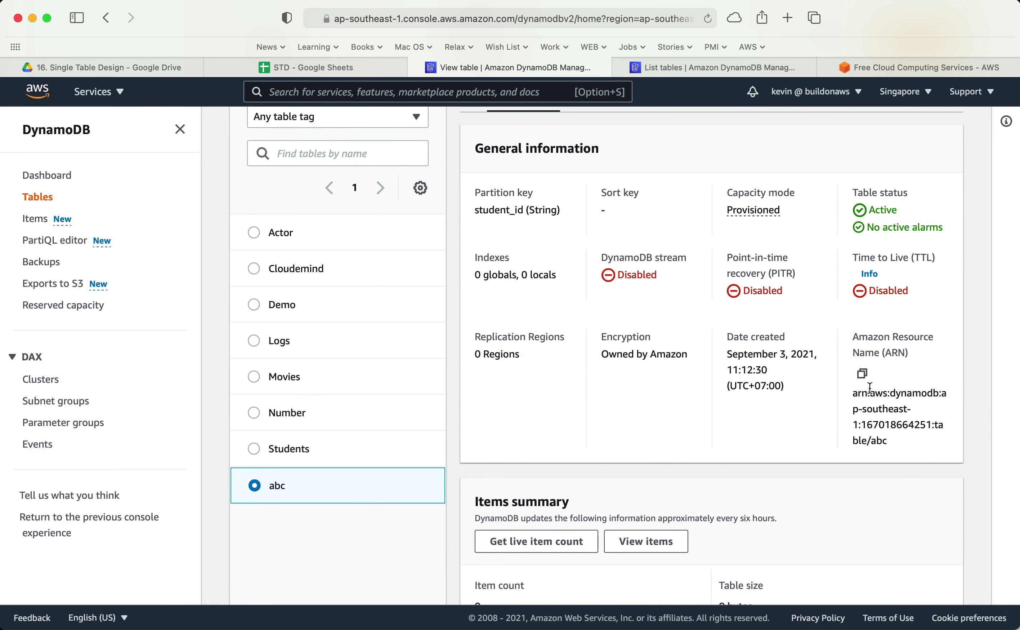
pyautogui.scroll(-3, 870, 387)
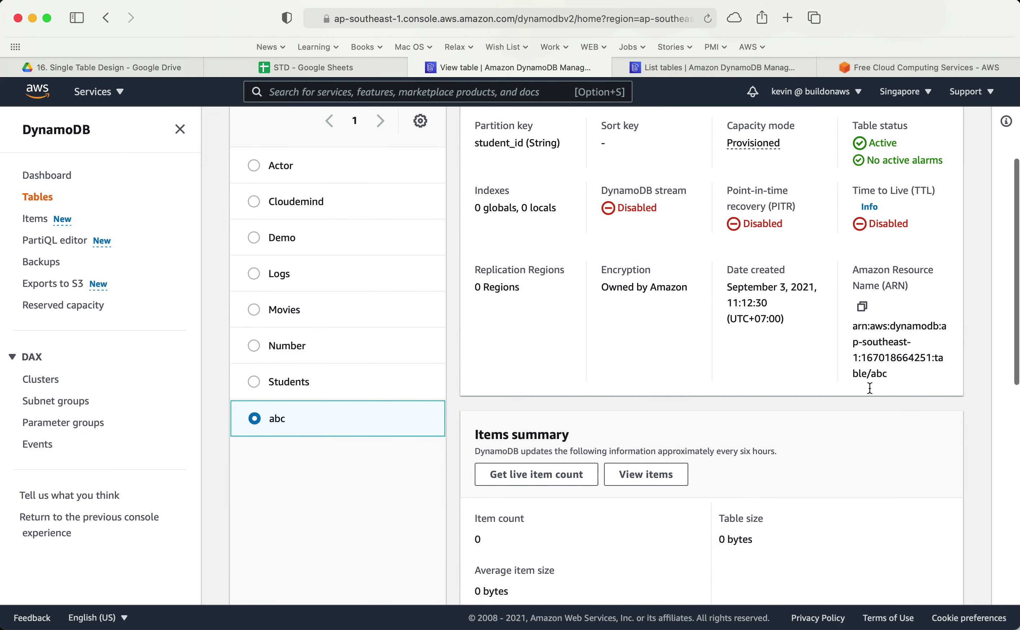
pyautogui.scroll(6, 870, 387)
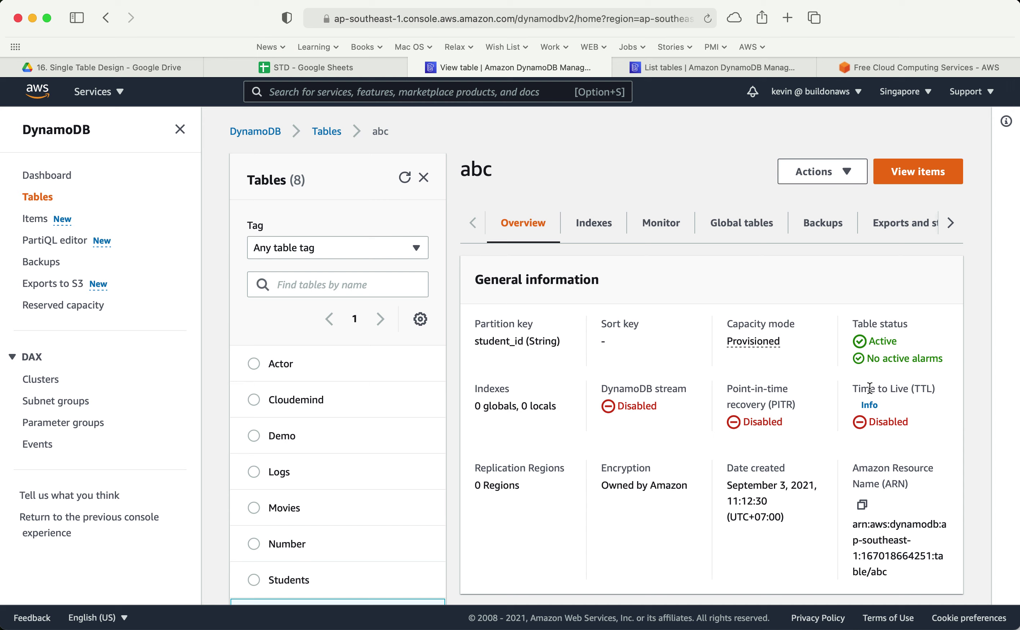
pyautogui.click(589, 226)
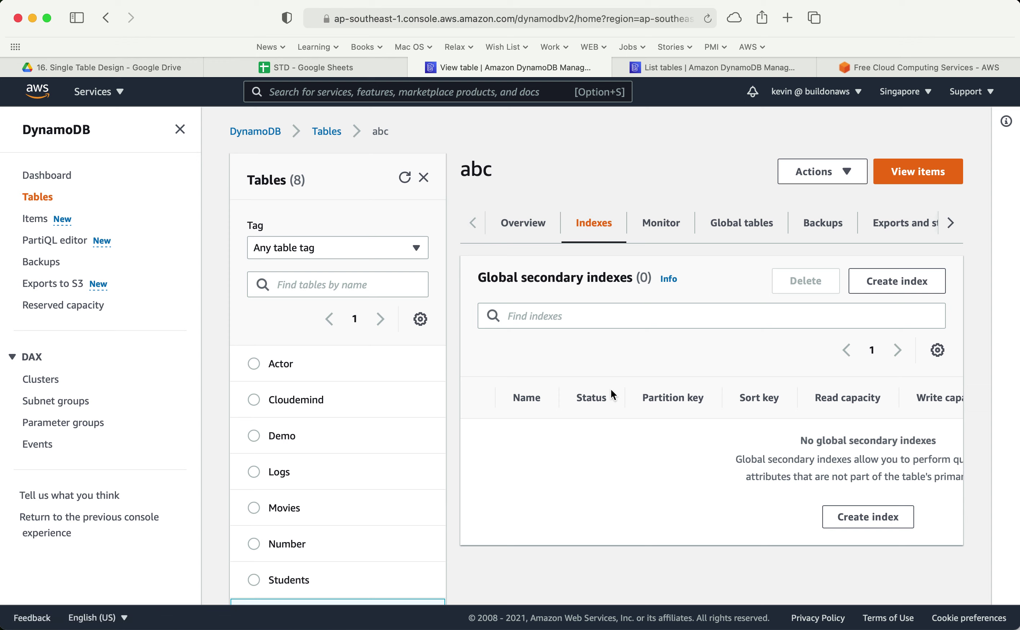